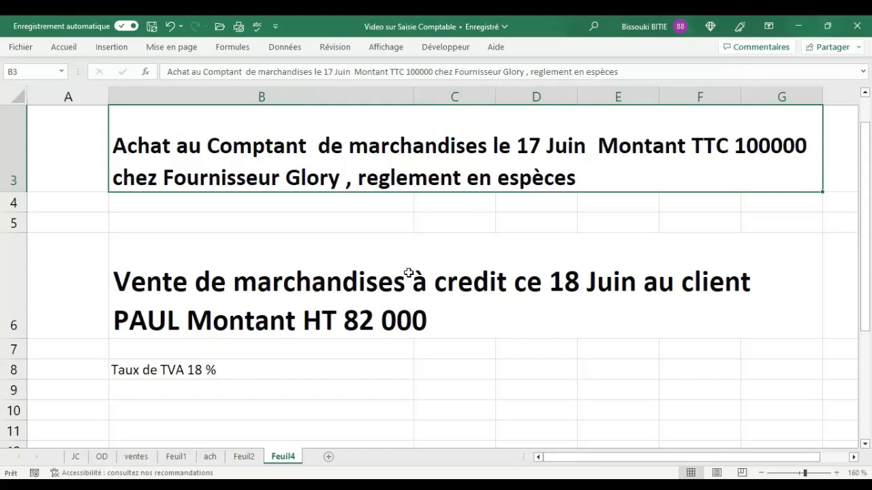
Go to the Journal des Achats sheet and enter 17/06/2023 as the date of the first entry line
left_click(354, 357)
left_click(252, 373)
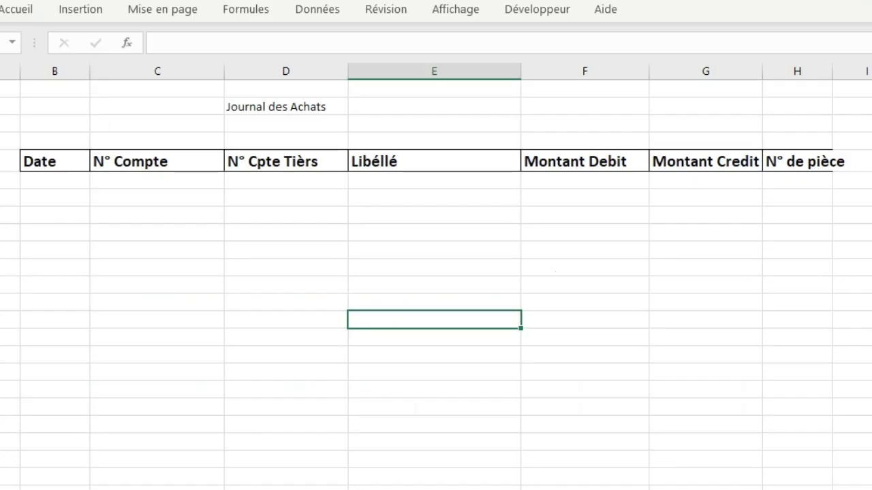
left_click(241, 482)
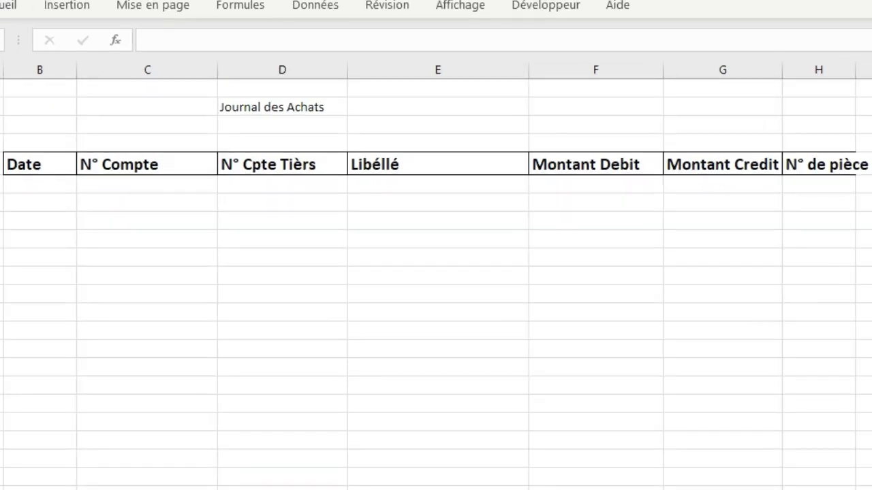
left_click(353, 374)
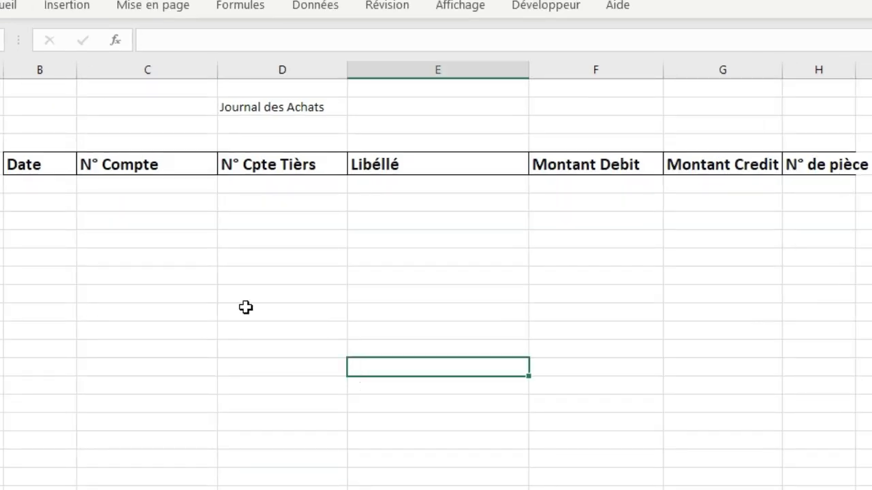
left_click(202, 293)
left_click(18, 186)
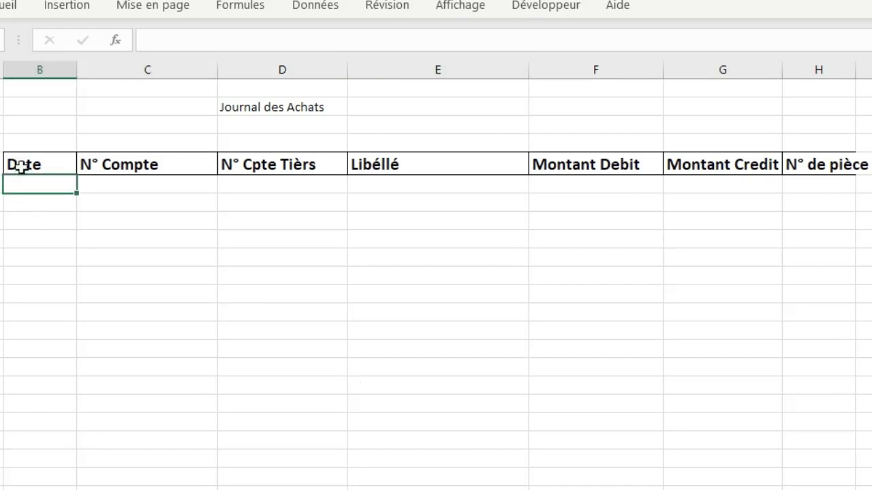
type("17")
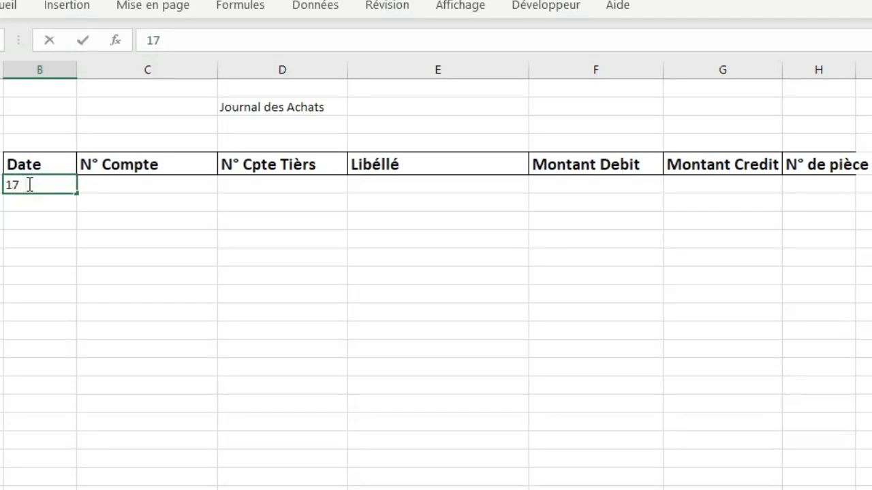
type("/06/2023")
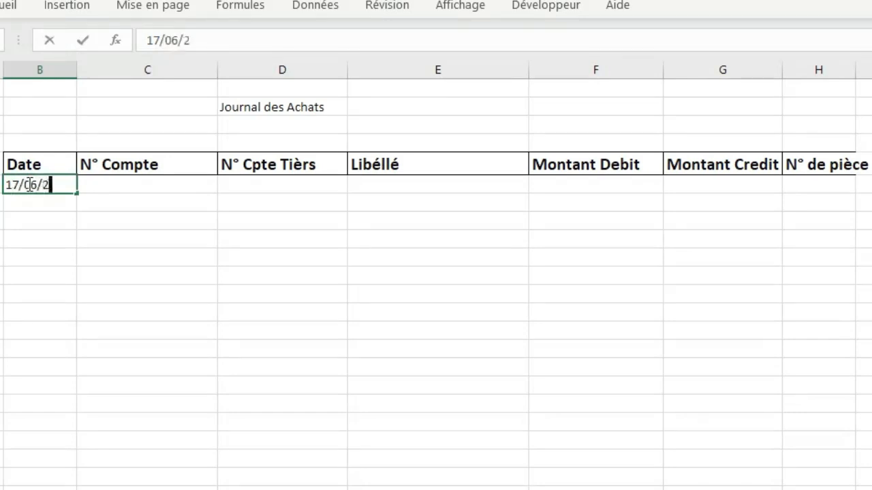
Give the first entry line the account number 601 and the label "Achat de Mses", leaving the third-party account blank
left_click(132, 185)
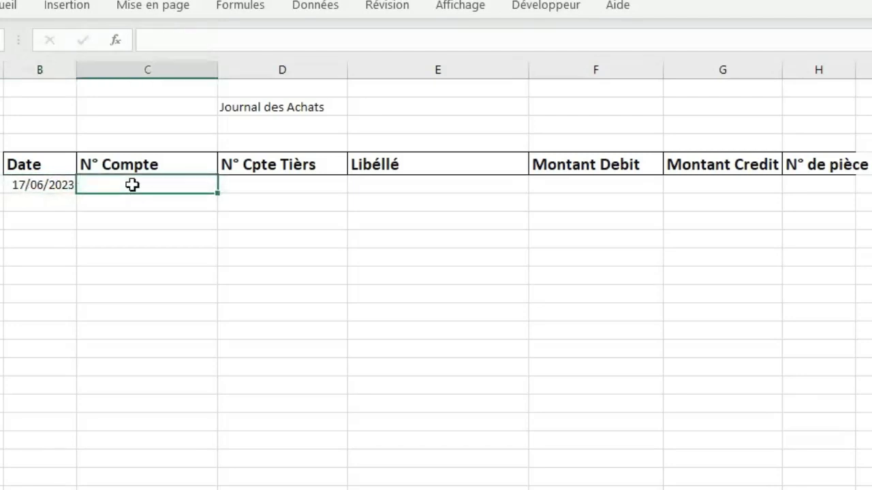
type("60")
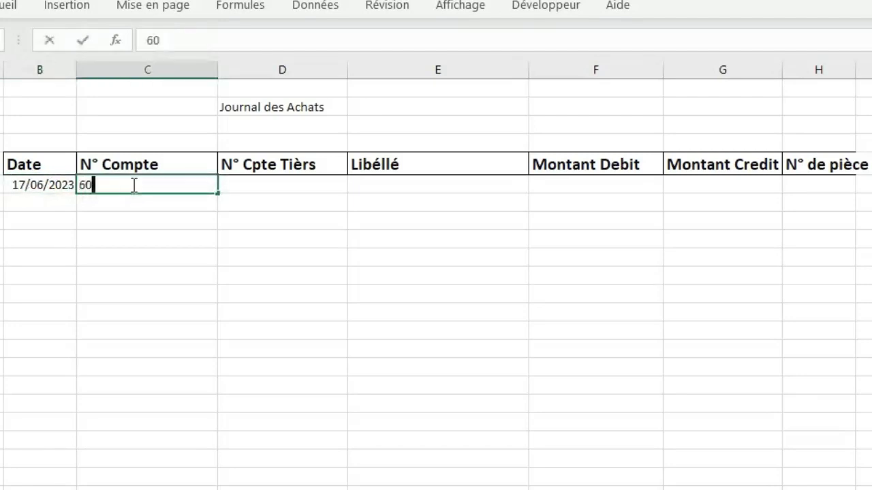
type("1")
key("Tab")
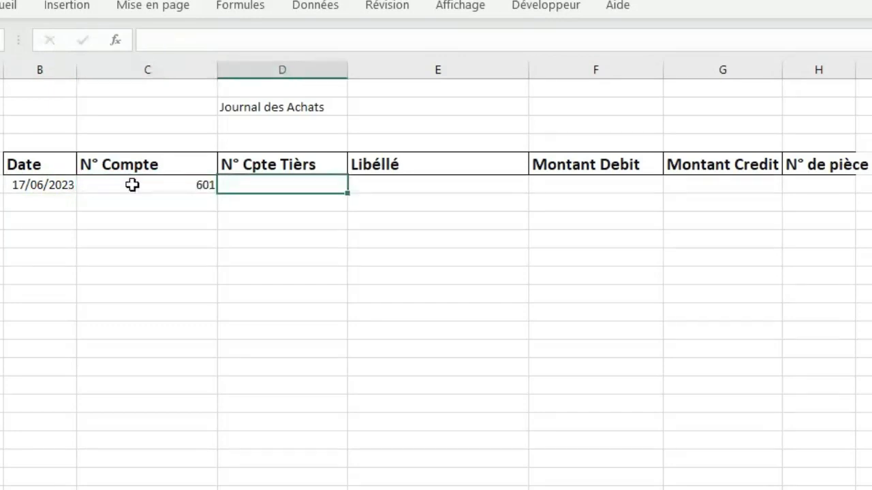
key("Tab")
type("A")
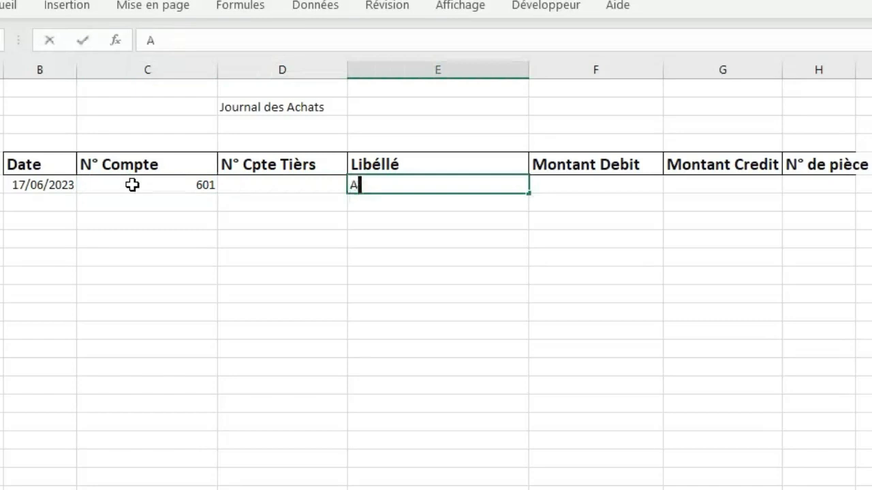
type("chat")
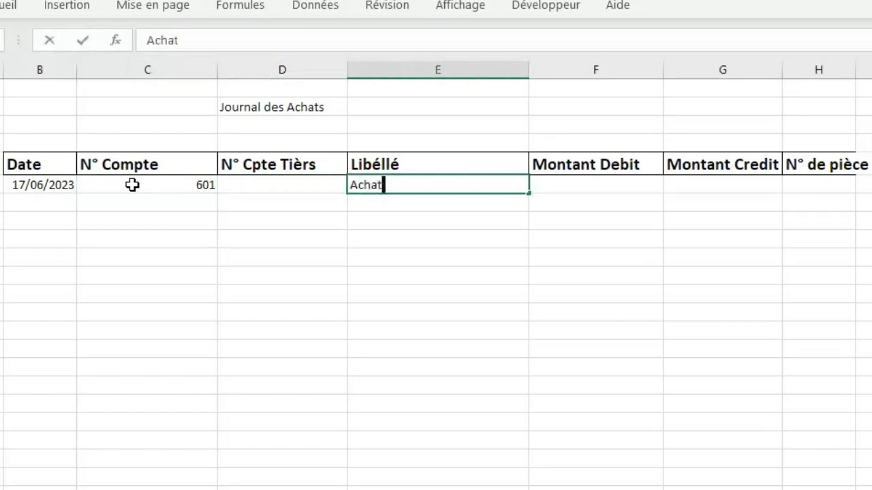
type(" de Mses")
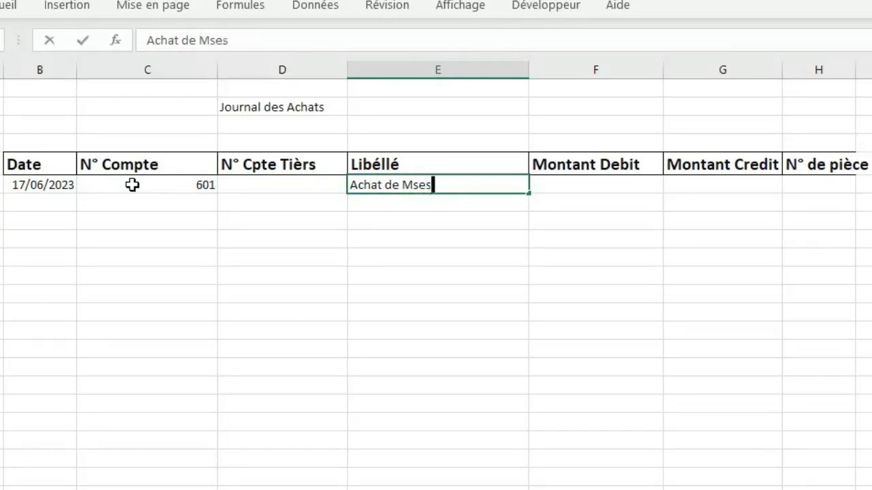
key("Tab")
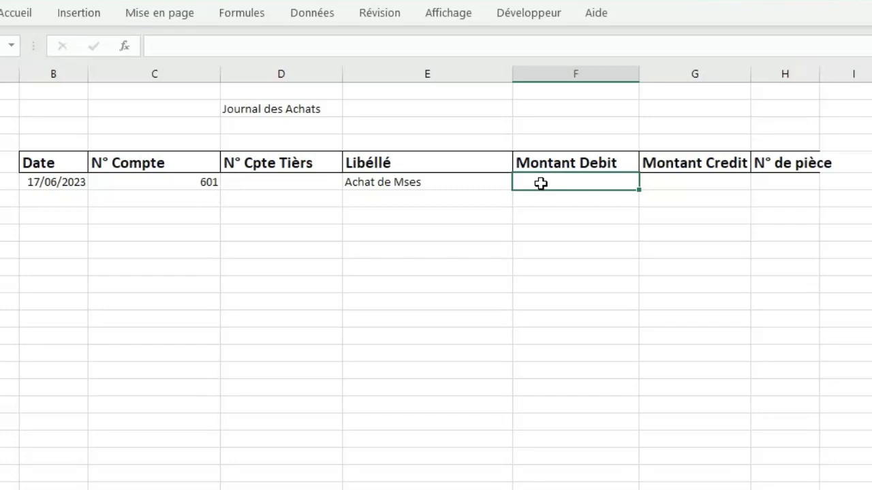
Enter 82000 as the debit amount of the first purchase line
double_click(541, 182)
type("82000")
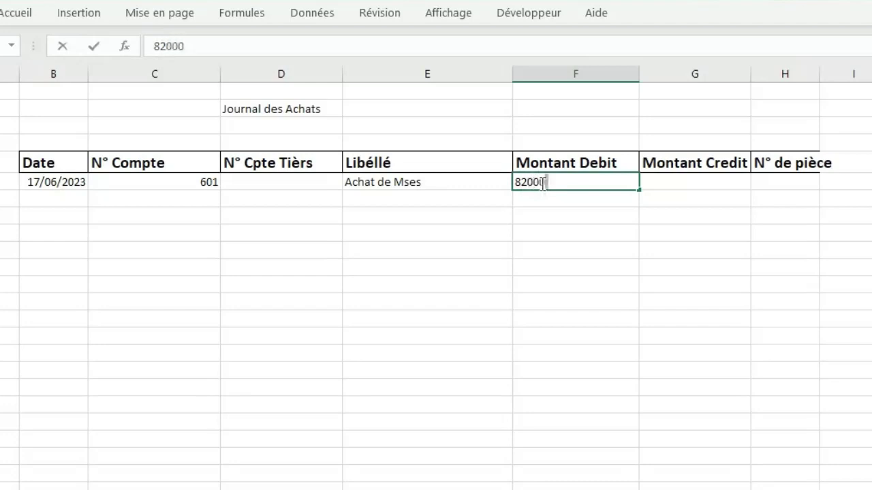
left_click(442, 294)
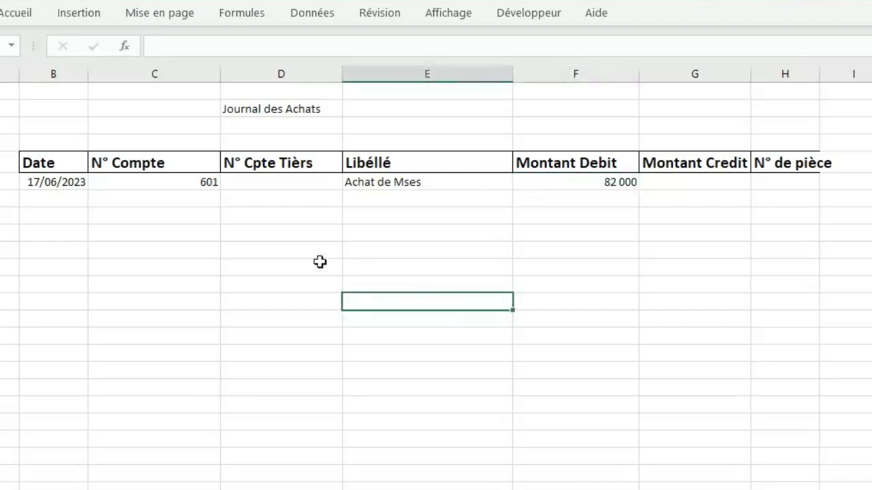
Fill the date down to the second entry line and correct it to 17/06/2023
left_click(49, 201)
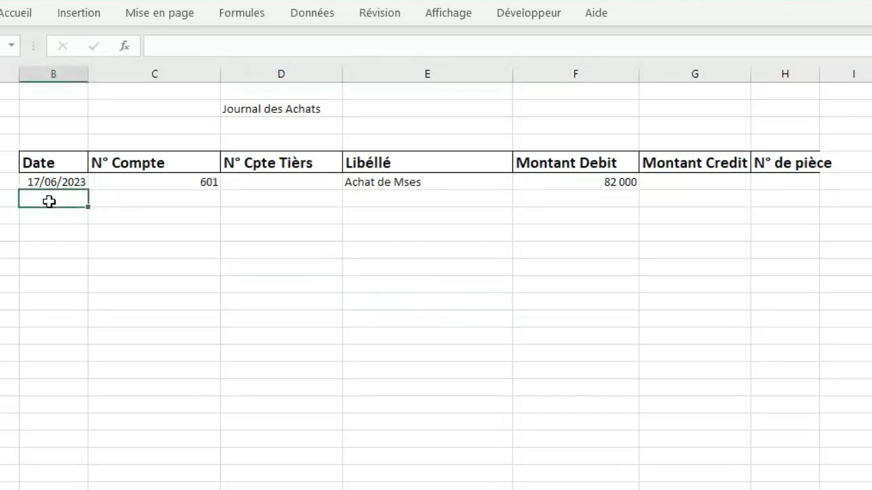
left_click(49, 183)
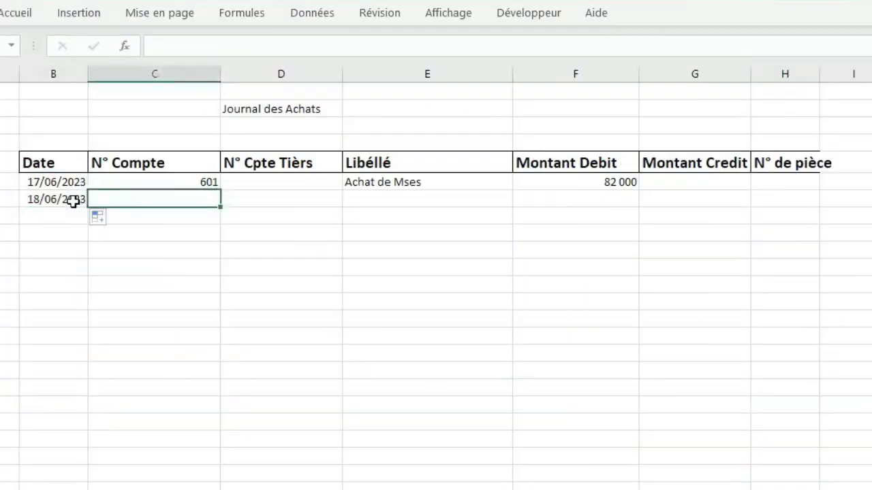
left_click(605, 181)
left_click(623, 231)
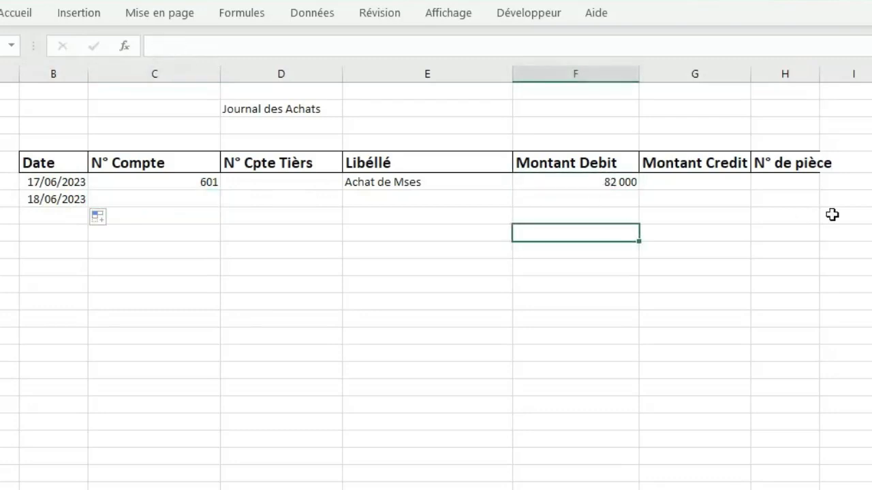
left_click(847, 201)
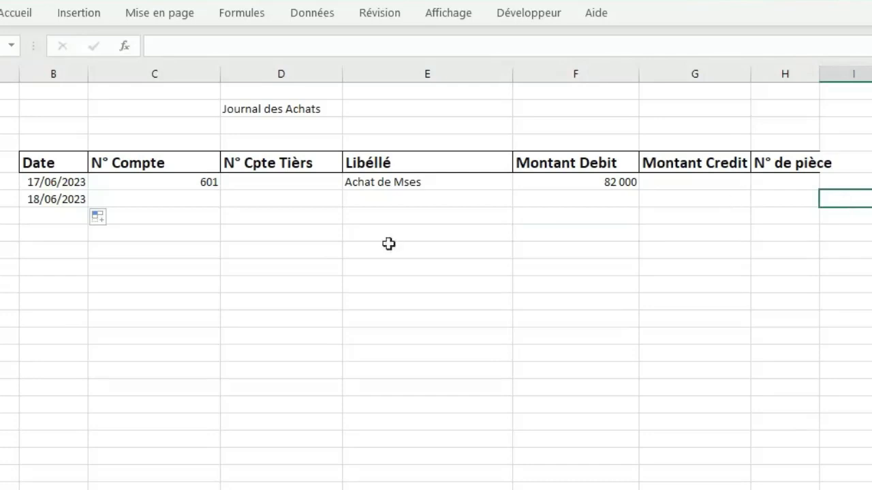
left_click(74, 200)
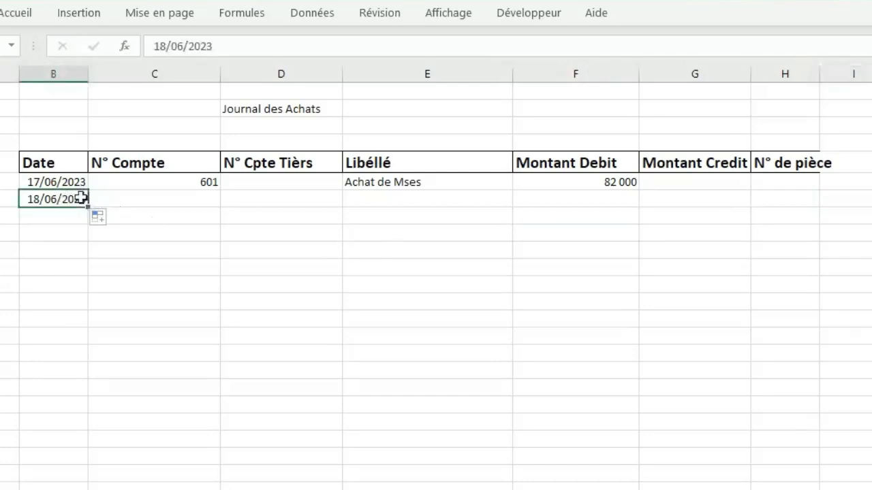
double_click(40, 199)
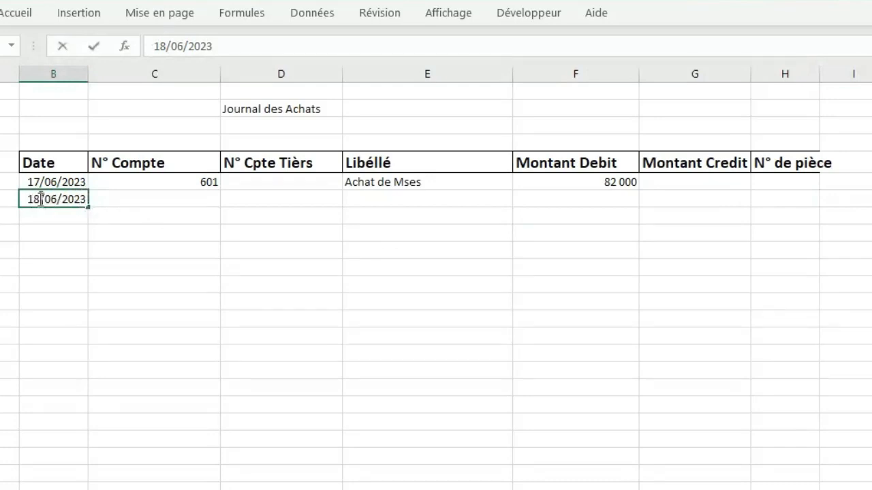
key("BackSpace")
type("7")
key("Tab")
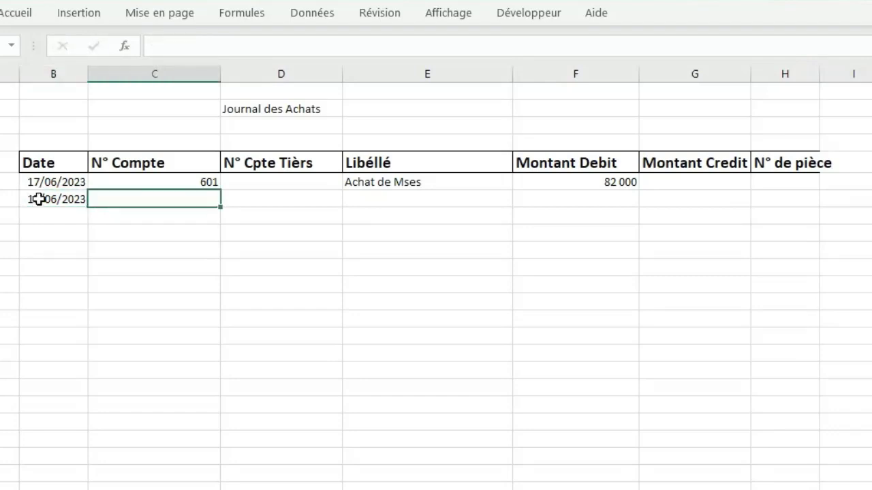
Enter account number 4452 and third-party account "ETAT TVA RECUP" on the second line
type("4452")
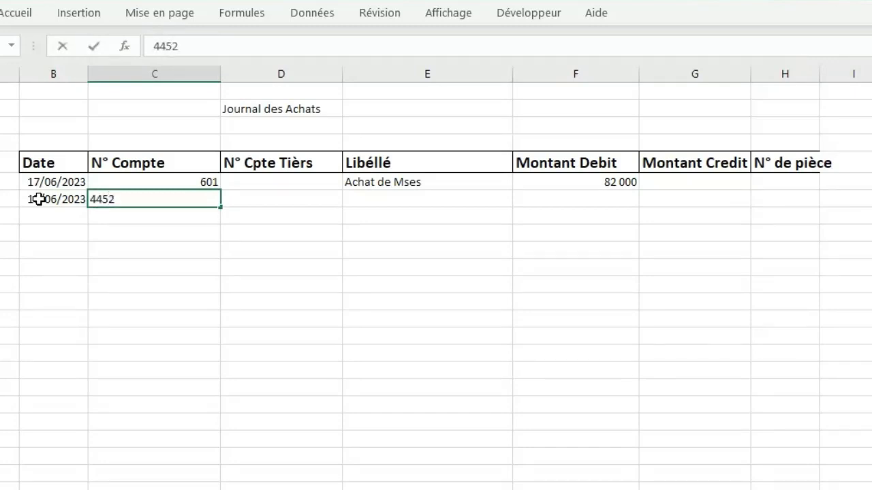
key("Tab")
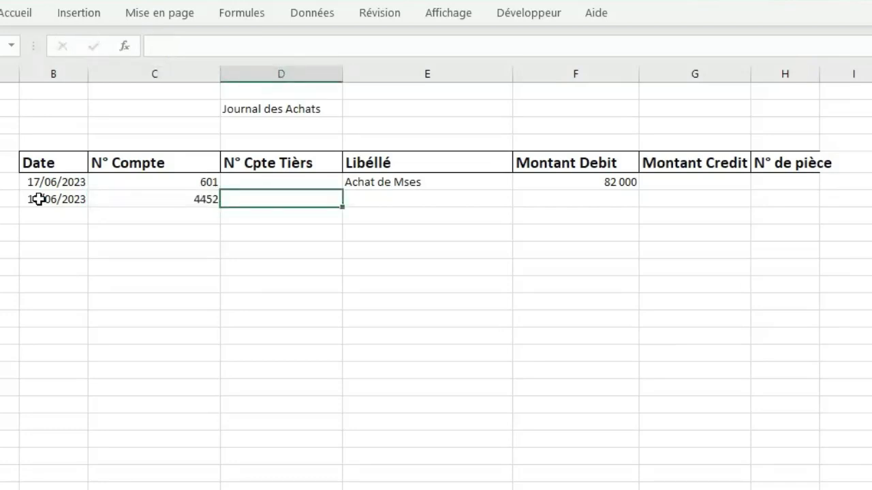
type("ETAT TVA")
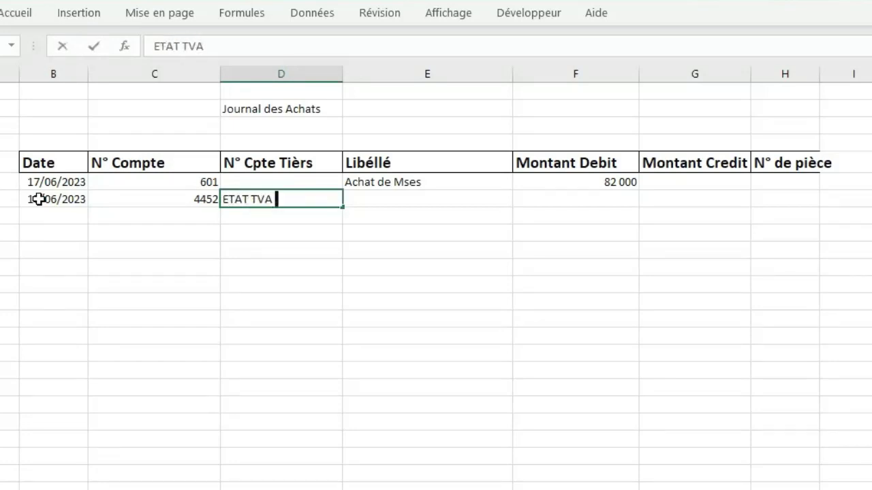
type(" RECU")
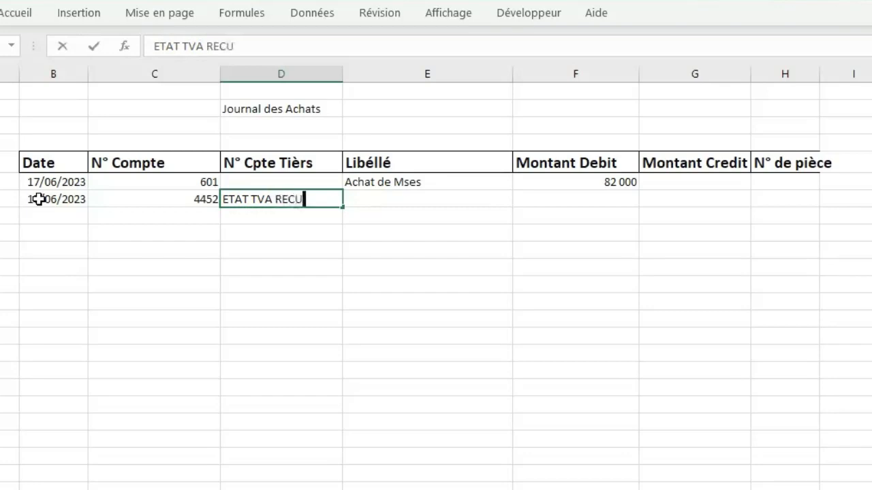
type("P")
key("Tab")
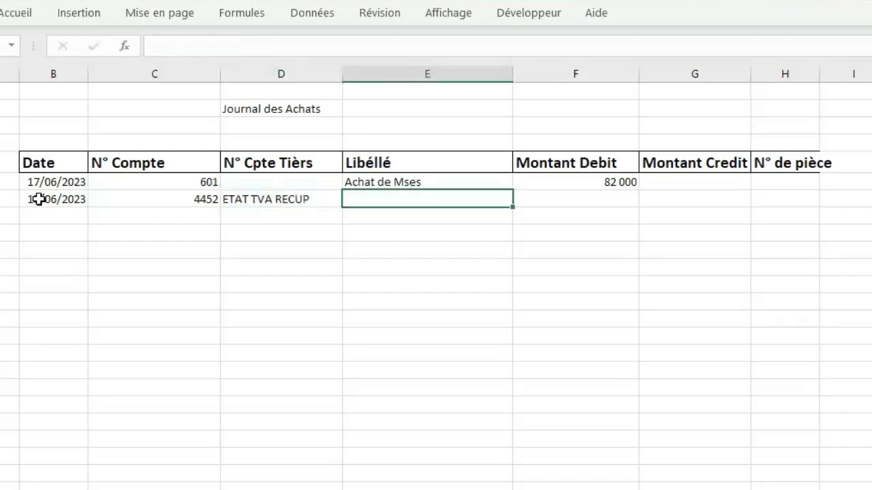
Complete the second line with the label "Achat de Mses" and a debit amount of 18000
type("AC")
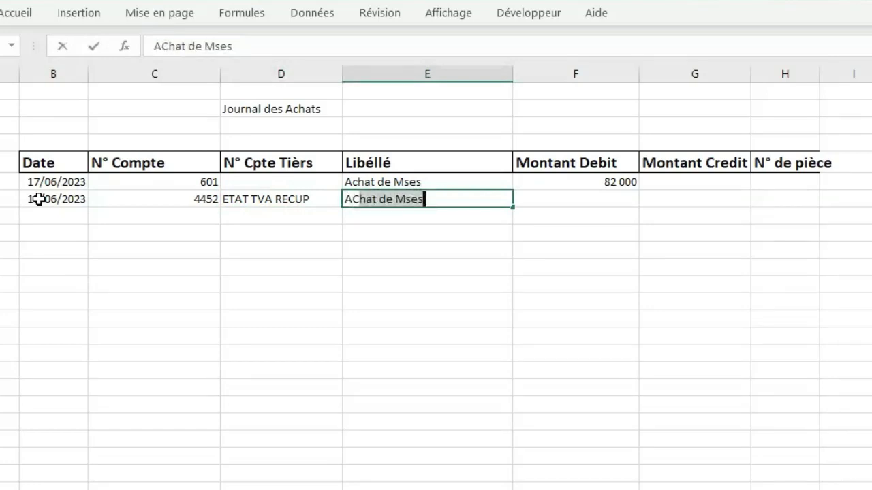
key("Tab")
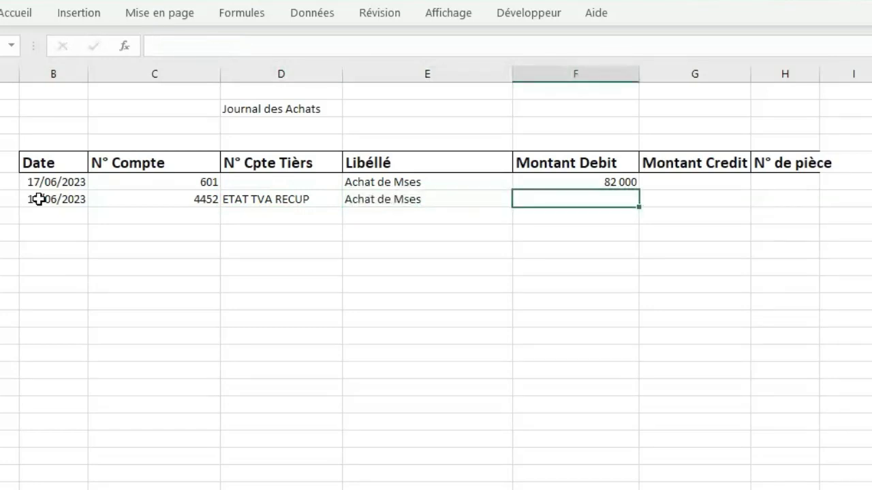
type("18000")
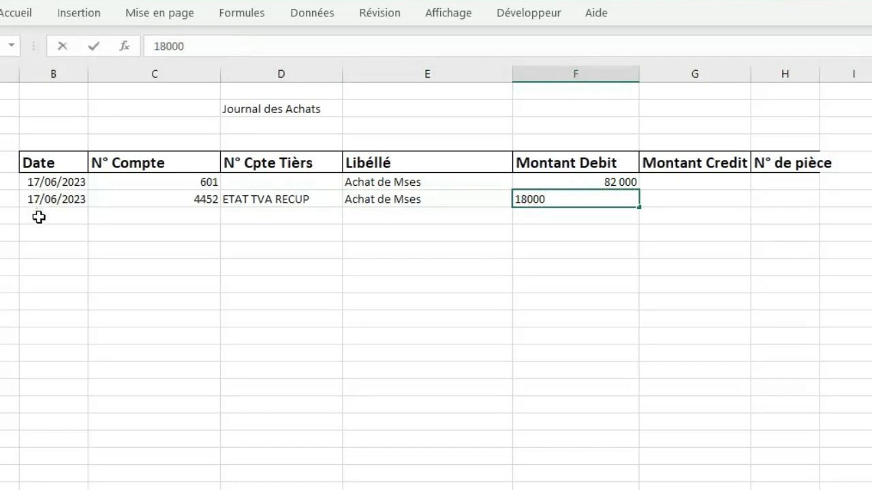
left_click(38, 217)
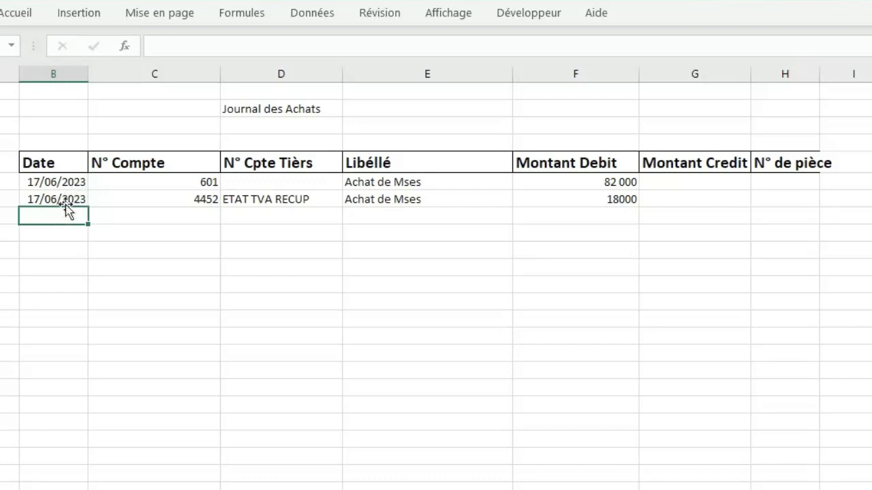
Fill the second line's date down to the third line as an exact copy, 17/06/2023, without incrementing it
left_click(62, 199)
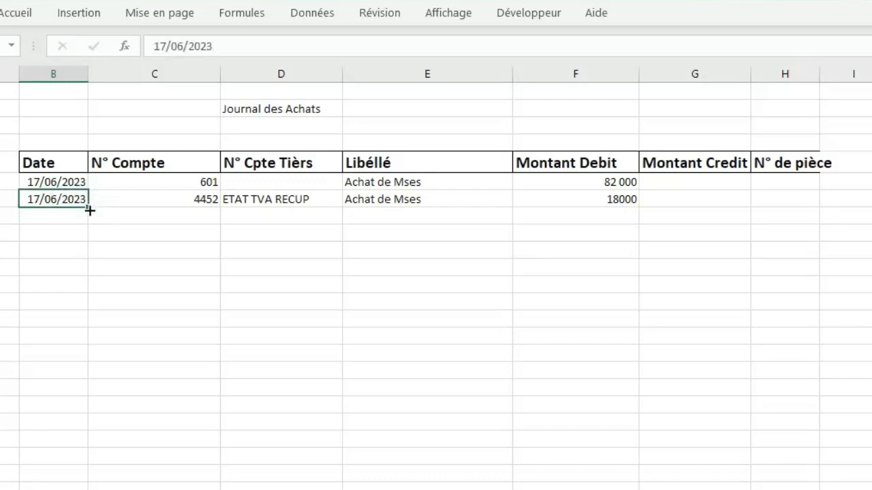
left_click_drag(89, 211, 88, 218)
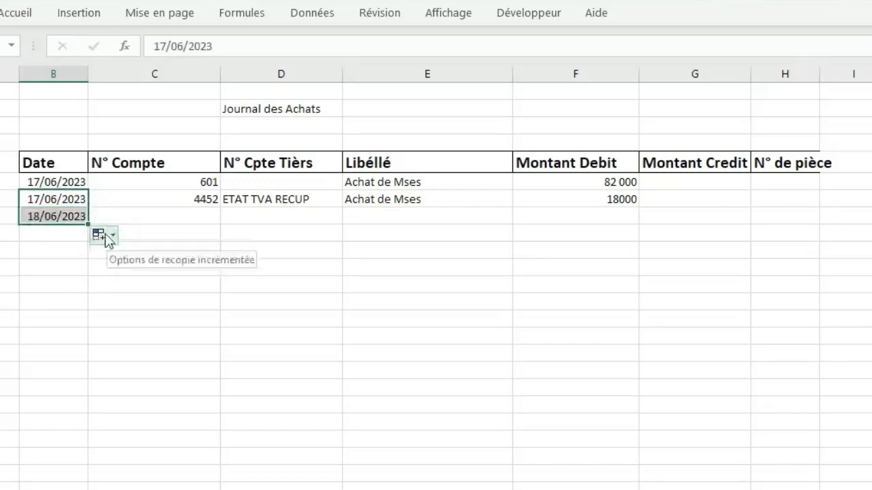
left_click(111, 235)
left_click(130, 254)
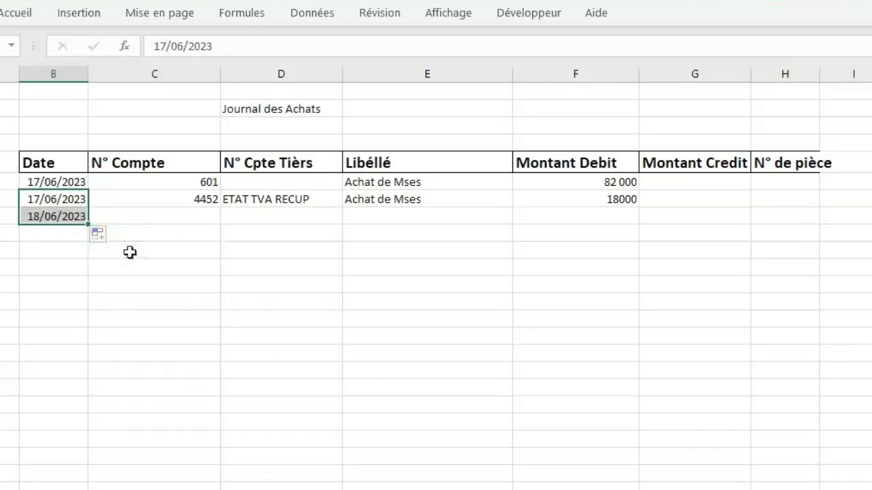
left_click(196, 217)
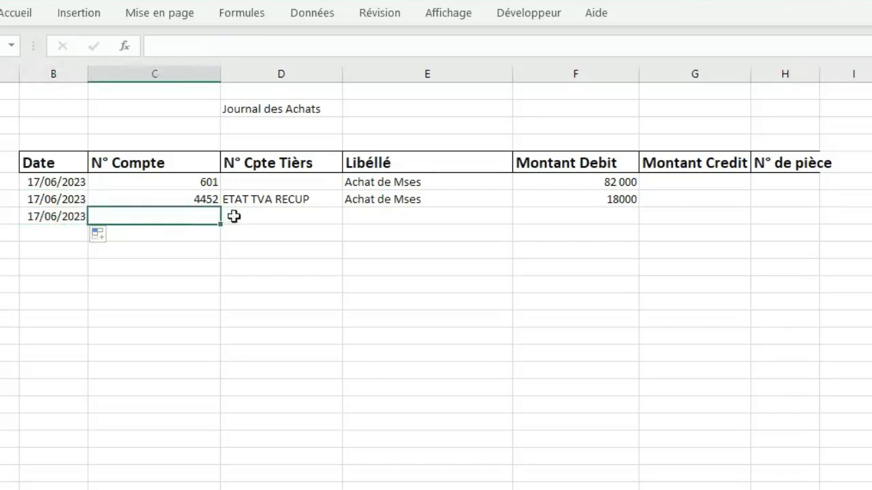
Enter account number 401 and third-party account "FSR GLORY" on the third line of the purchases journal
type("4")
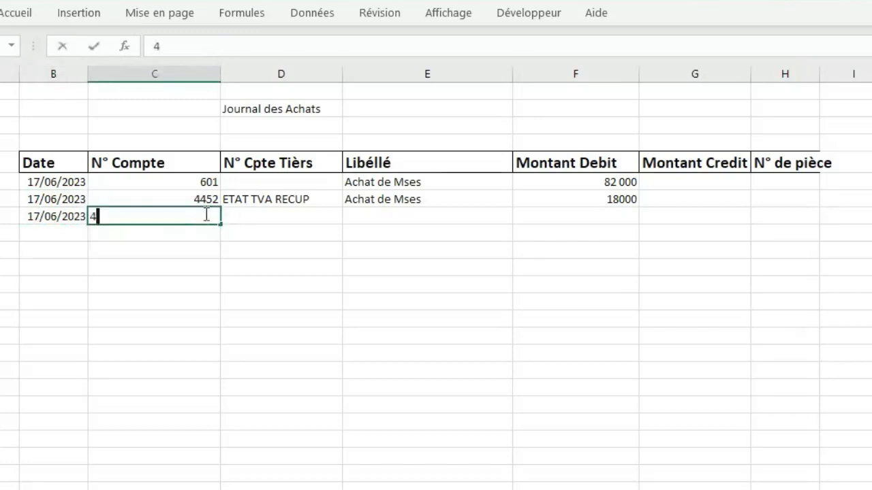
type("01")
key("Tab")
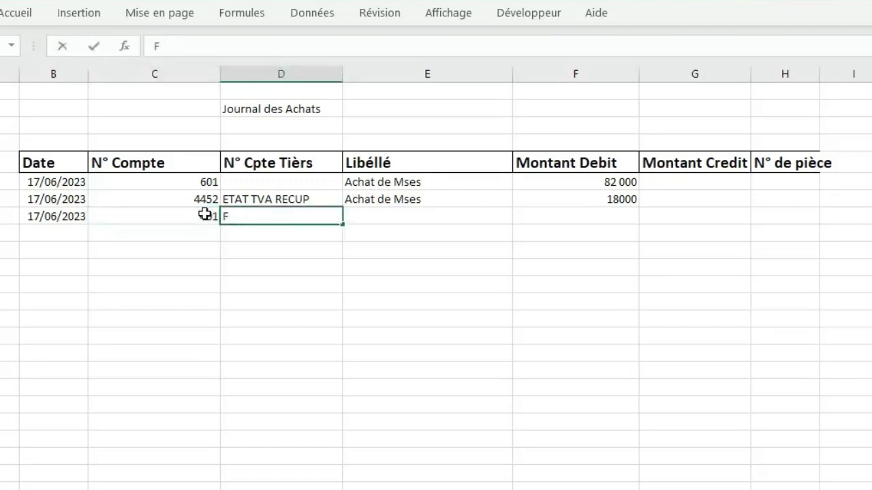
type("SR GLORY")
key("Tab")
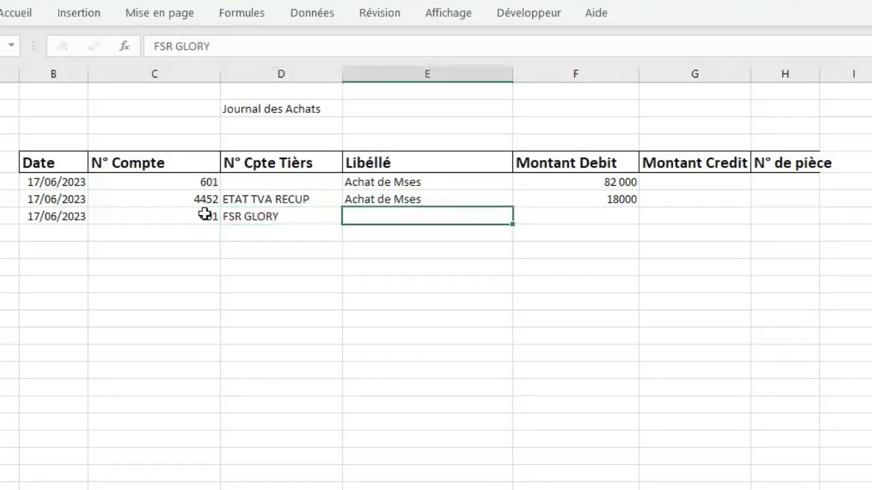
Complete the third line with the label "Achat de Mses" and a credit amount of 100000
type("Achat de Mses")
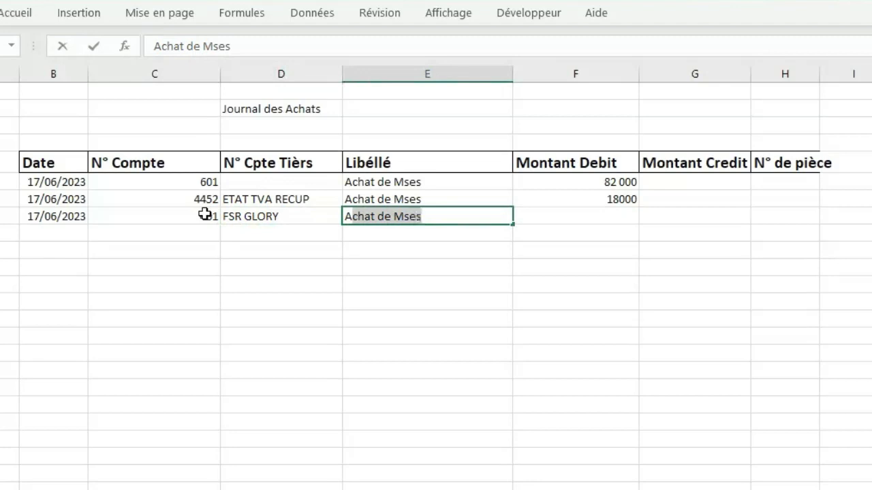
key("Tab")
key("Tab")
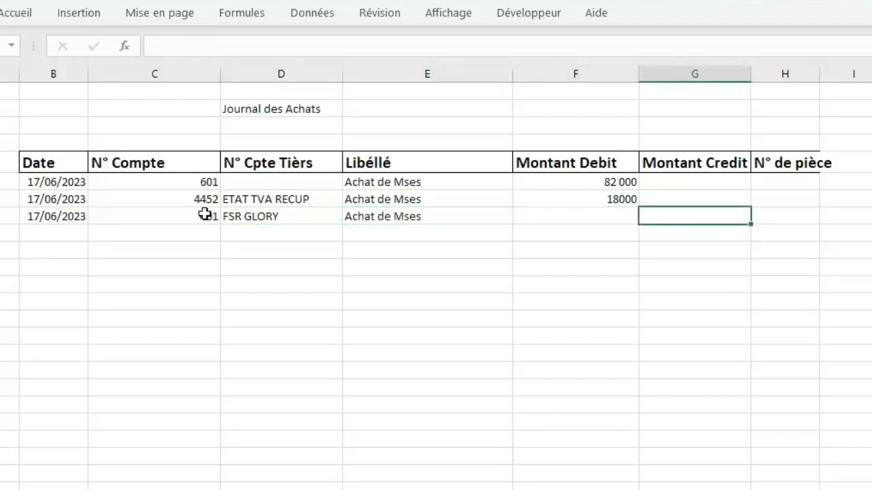
type("100")
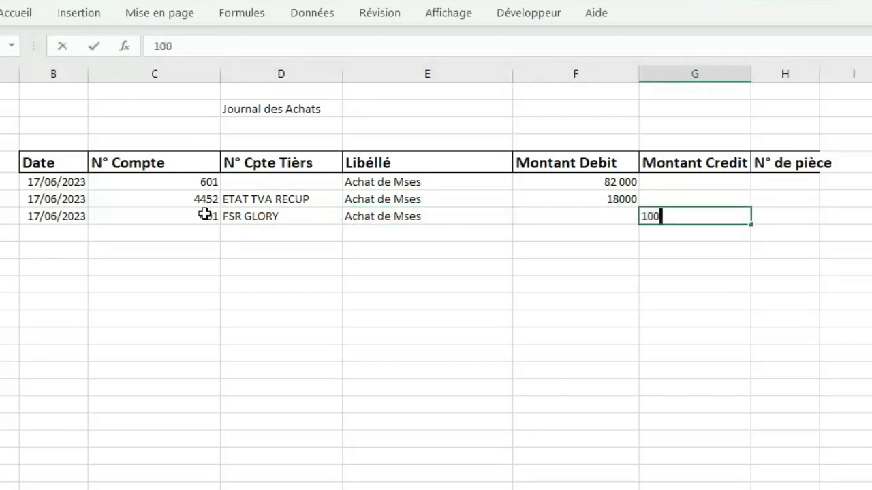
type("000")
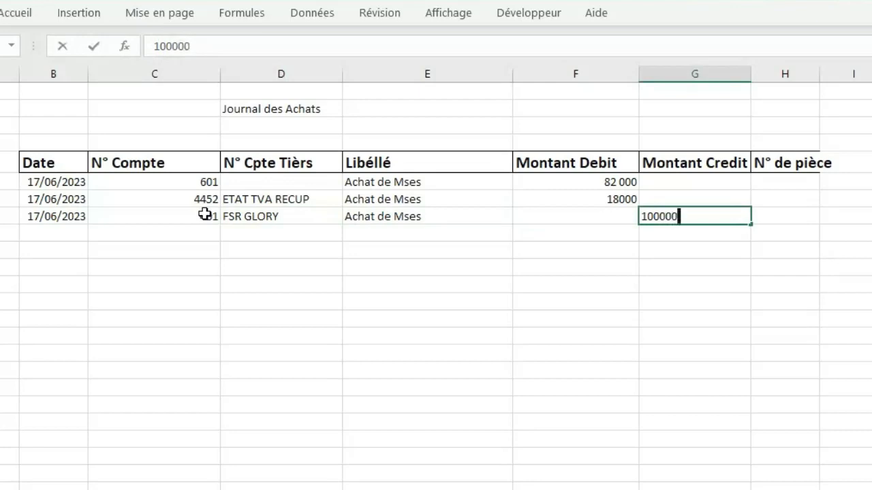
left_click(274, 313)
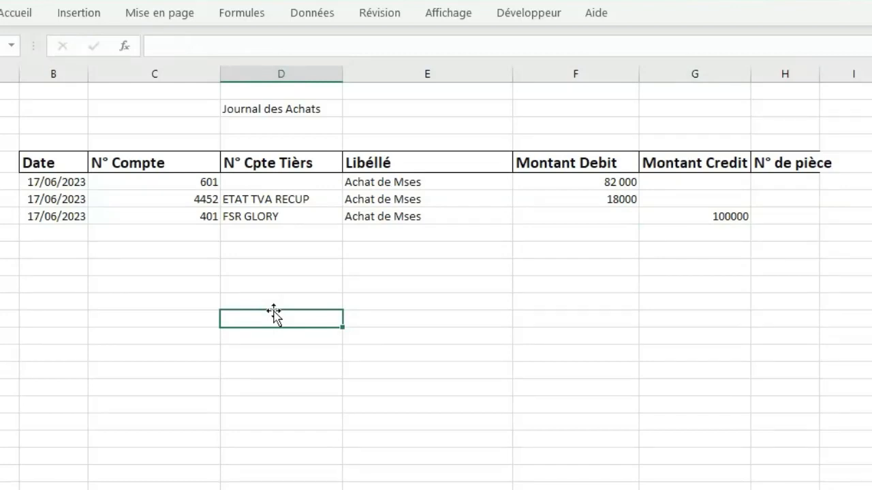
In the blank journal that only has its first date filled in, change the title to "Journal Caisse"
left_click(226, 385)
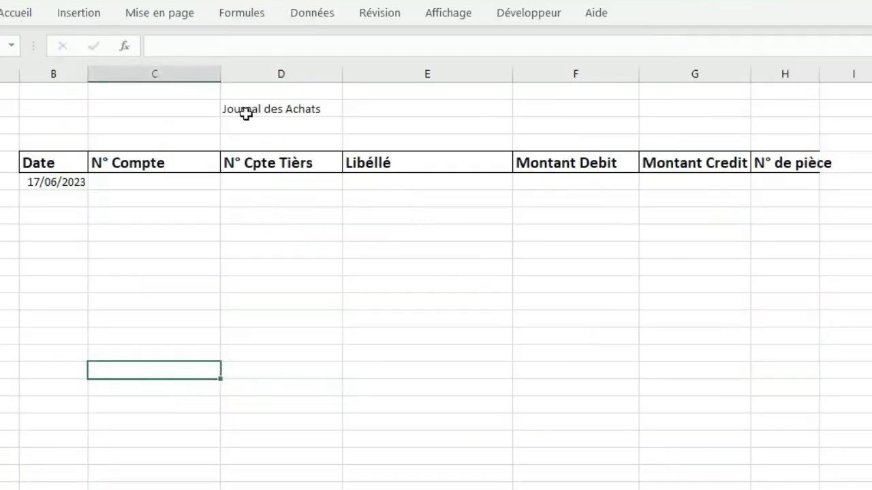
left_click(249, 142)
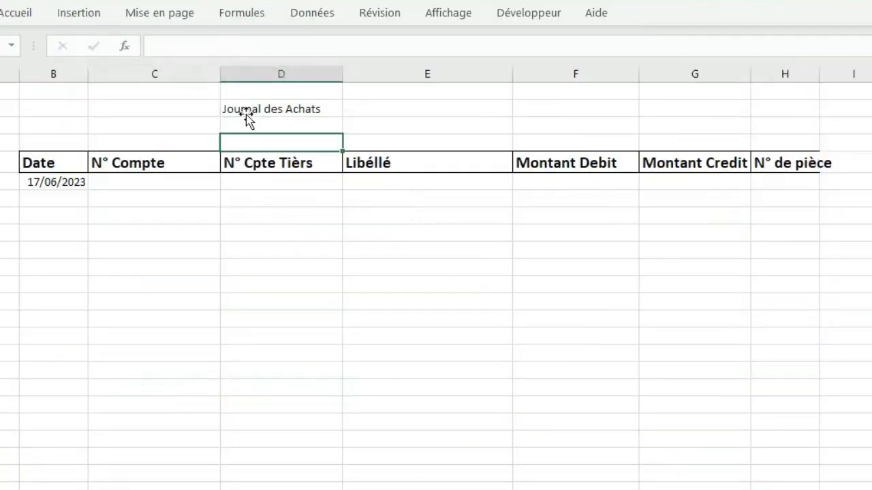
double_click(252, 109)
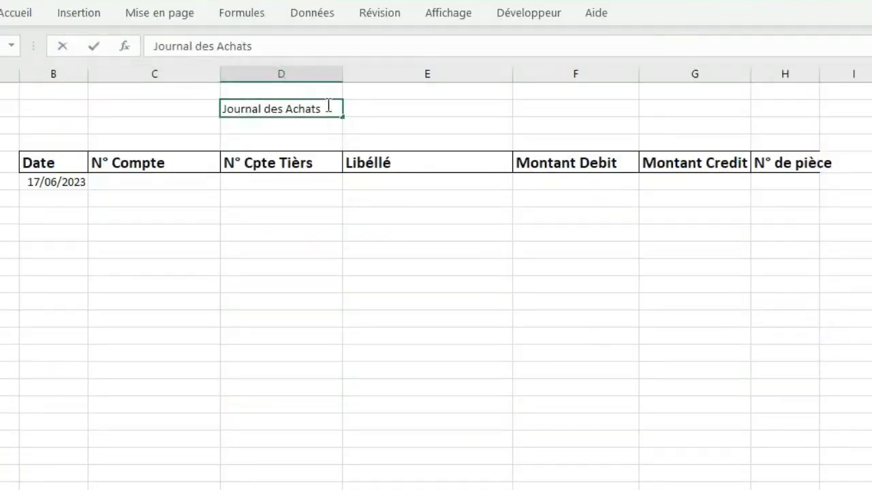
left_click_drag(329, 108, 280, 107)
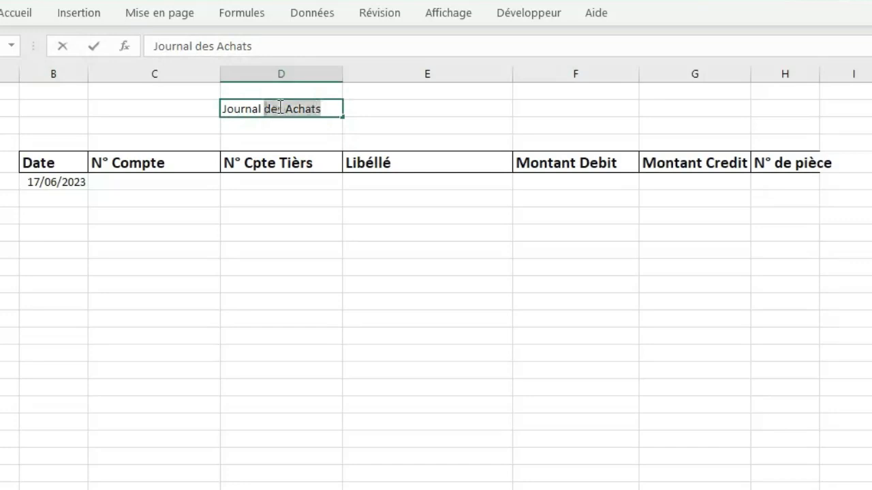
type("Cai")
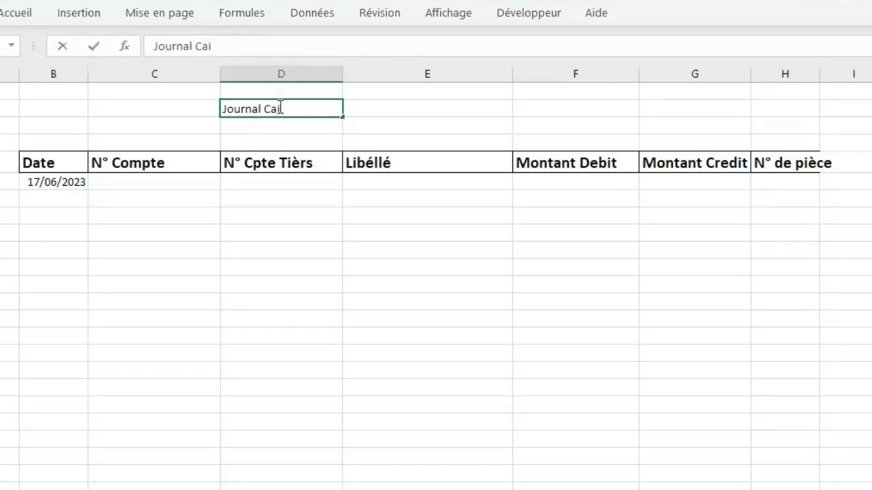
type("sse")
left_click(211, 268)
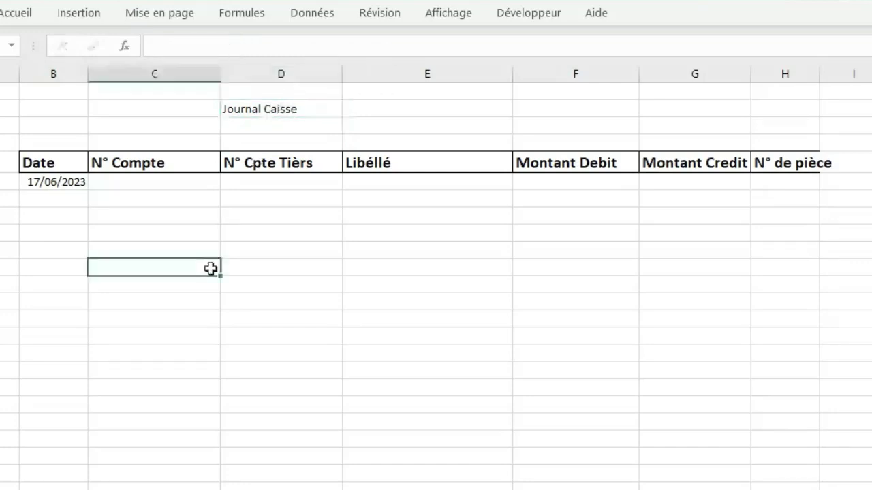
Fill the cash journal's first date down to the second line as an exact copy, 17/06/2023, without incrementing it
left_click(60, 182)
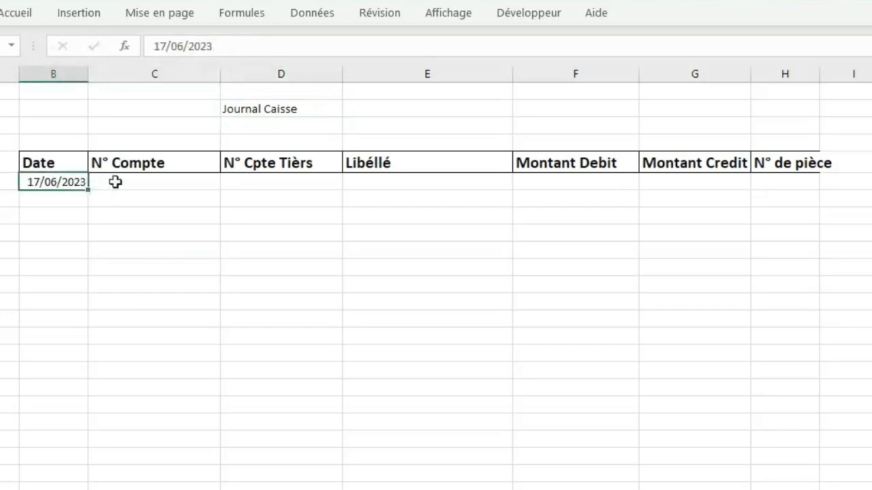
left_click(115, 182)
left_click(77, 181)
left_click_drag(89, 189, 90, 204)
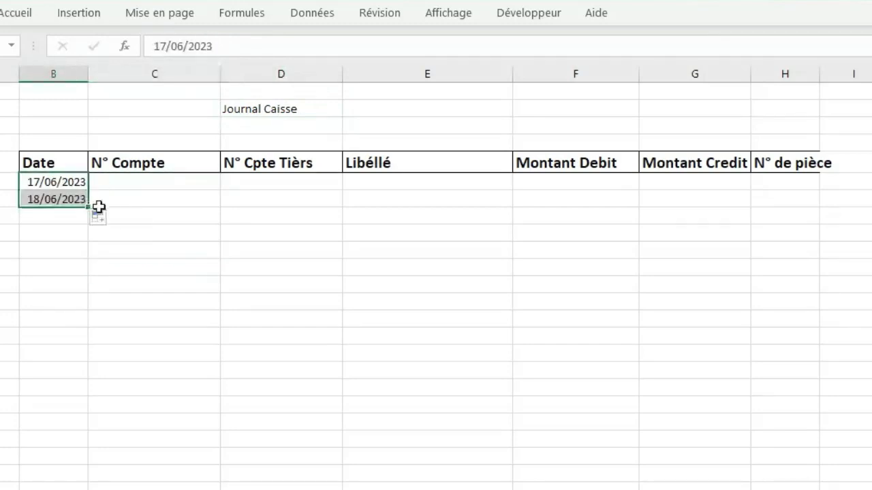
left_click(107, 222)
left_click(140, 238)
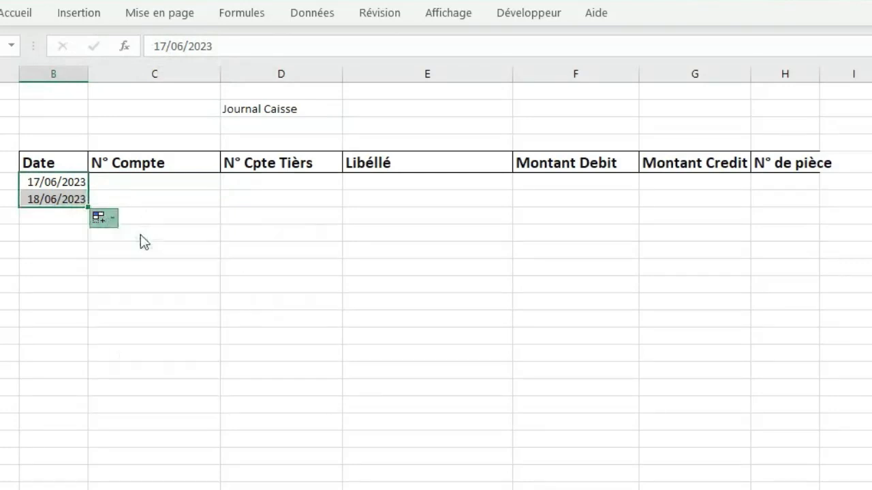
Enter account number 401 and third-party account "FSR GLORY" on the first line of the cash journal
left_click(123, 181)
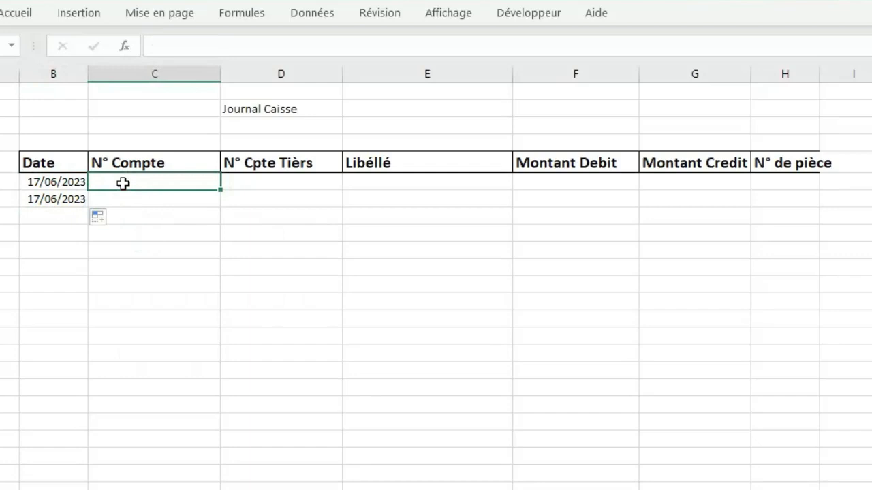
type("40")
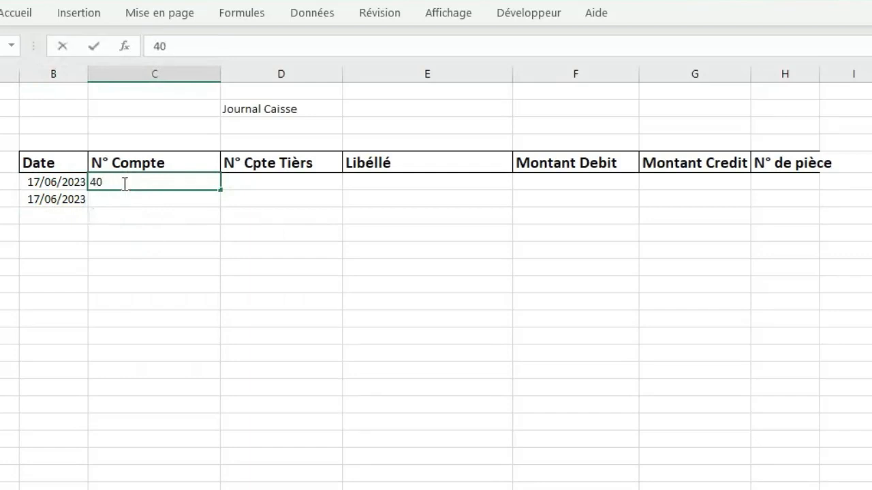
type("1")
key("Tab")
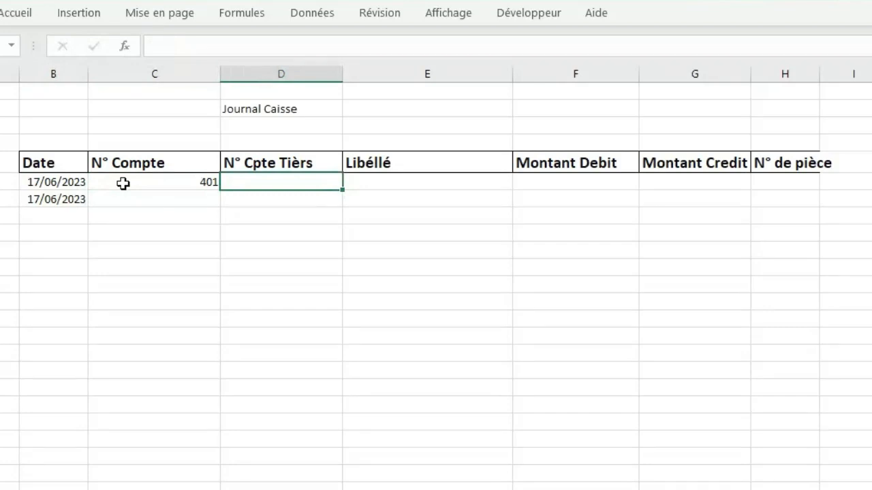
type("FSR GLOR")
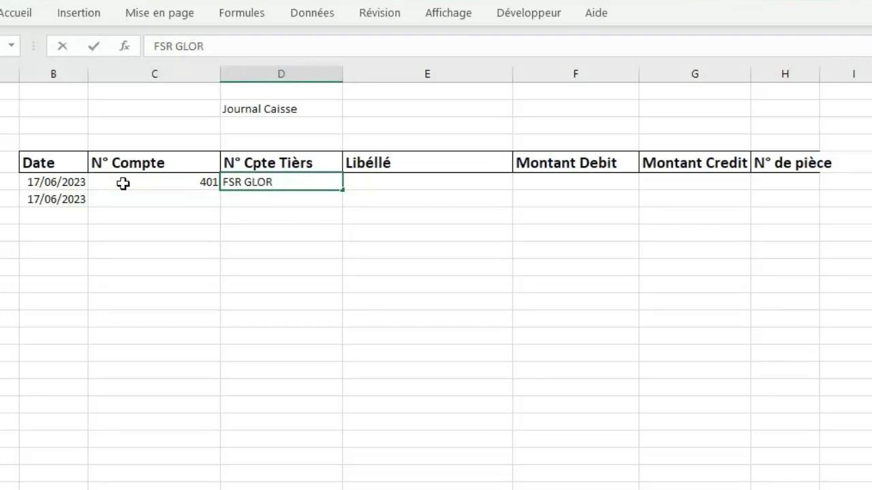
type("Y")
key("Tab")
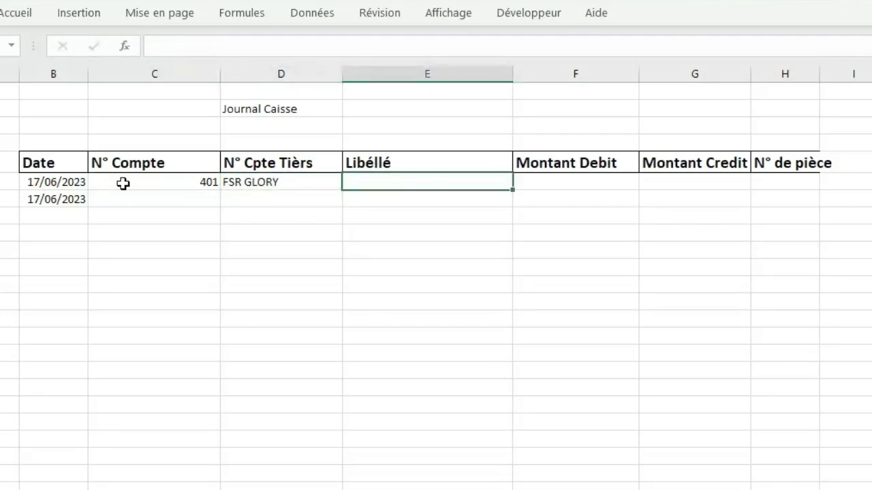
Complete the first line of the cash journal with the label "Reglement sur achat mses" and a debit amount of 100000
type("Reglement")
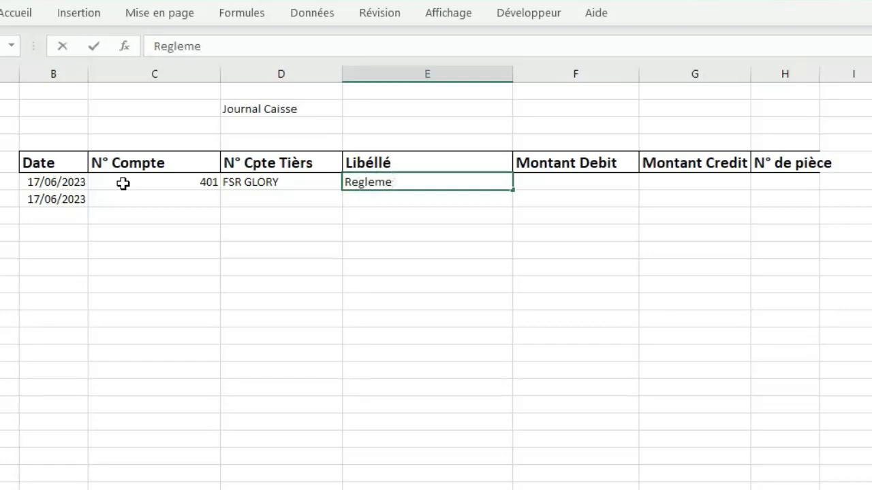
type(" sur achat ")
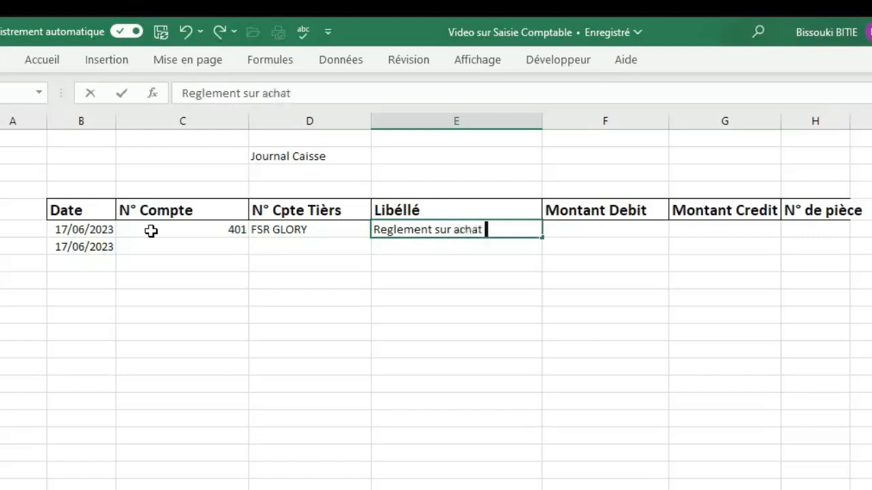
type("mses")
key("Tab")
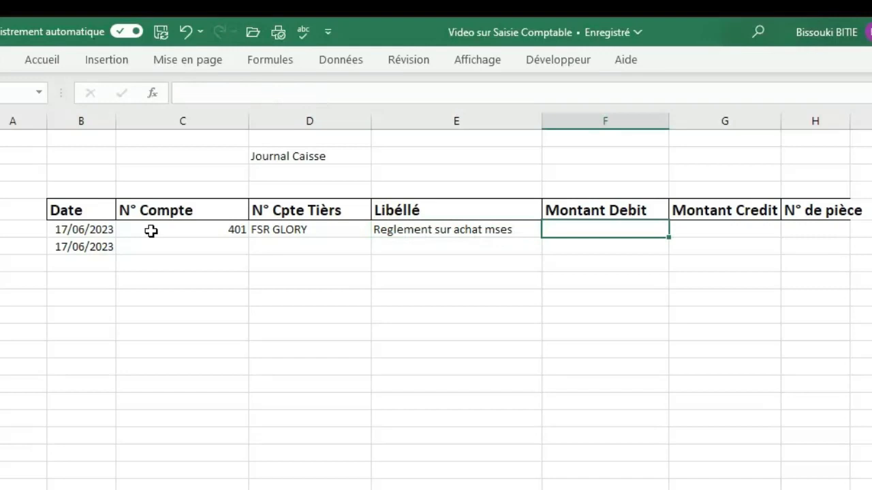
type("100000")
left_click(158, 298)
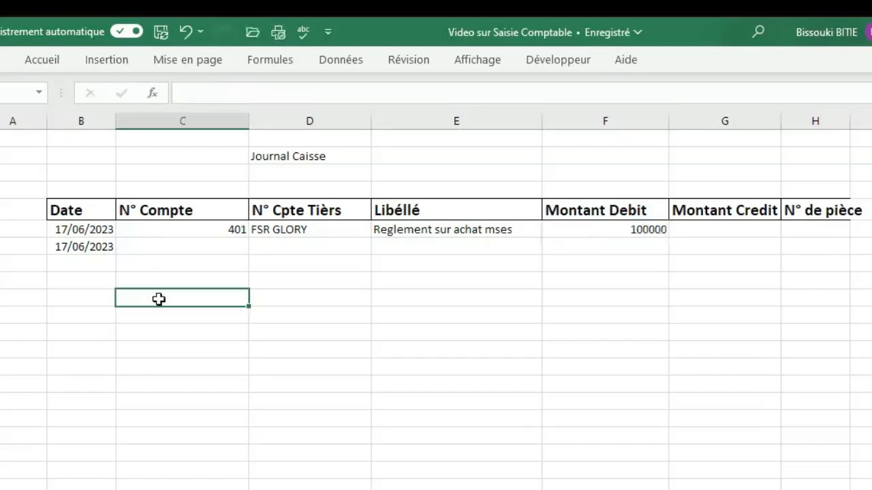
Enter account number 571 on the second line of the cash journal, leaving its third-party account empty
left_click(144, 248)
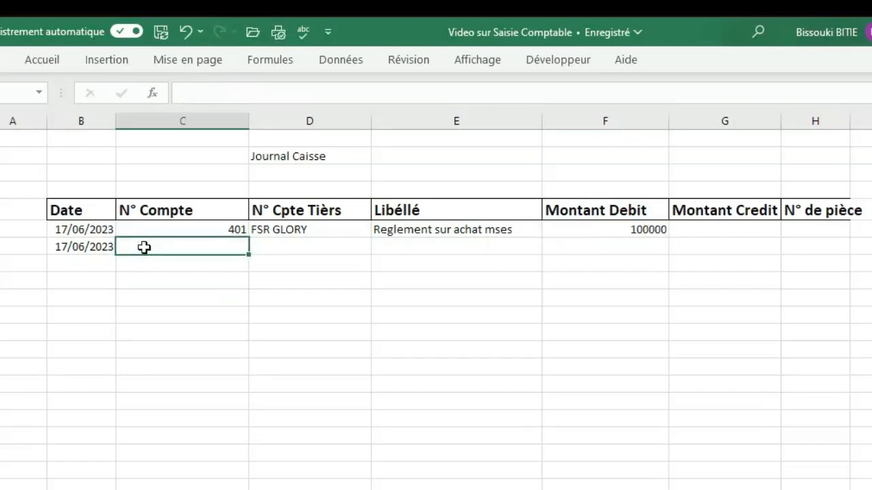
type("5")
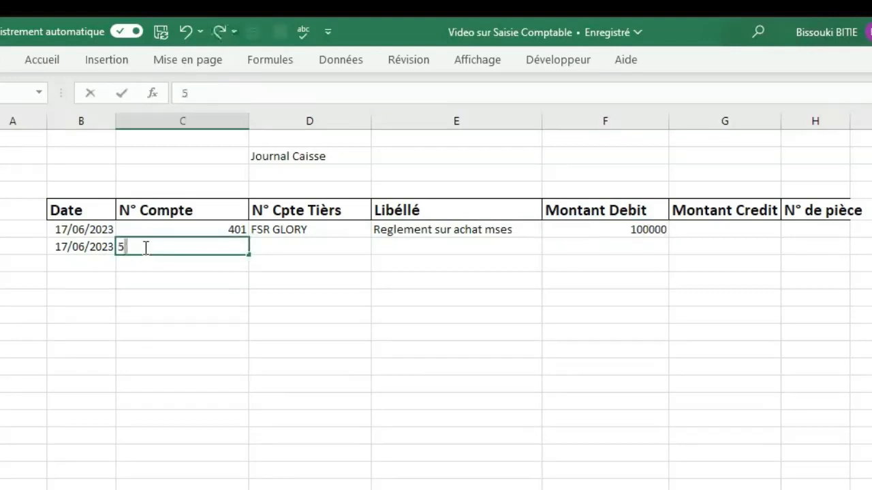
type("71")
key("Tab")
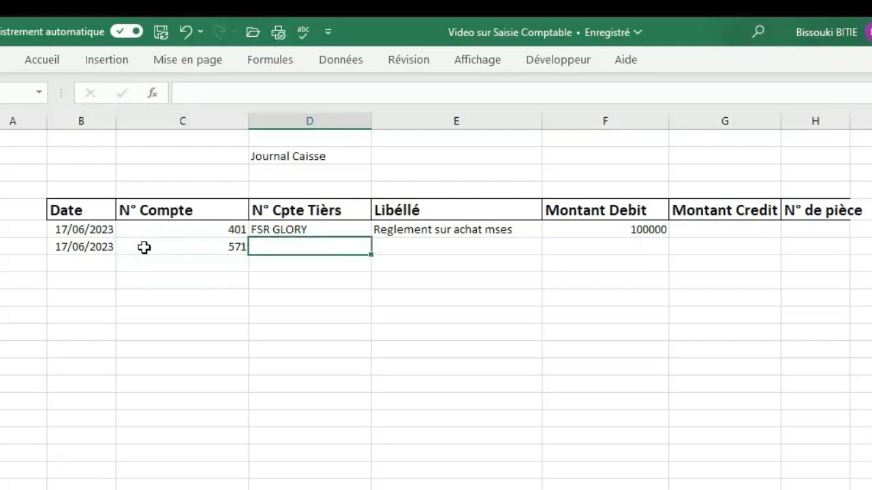
key("Tab")
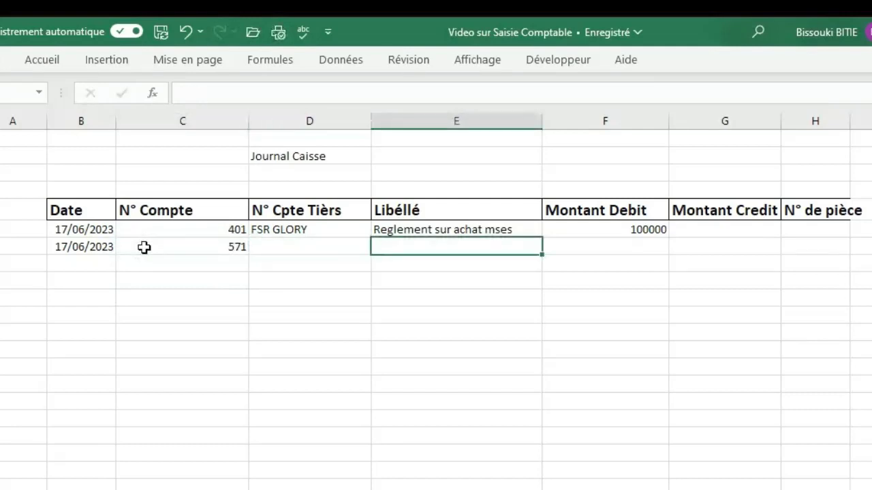
left_click(275, 247)
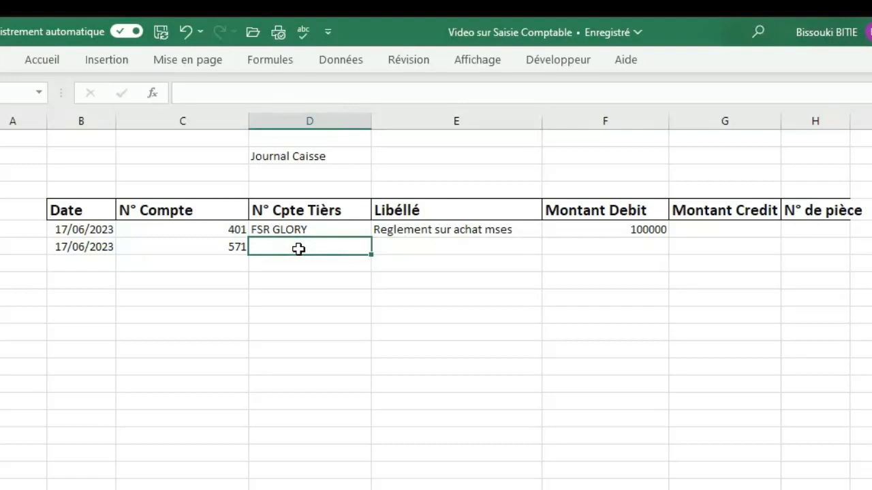
Label the second line of the cash journal "Caisse/ Reglement sur achat mses"
left_click(410, 247)
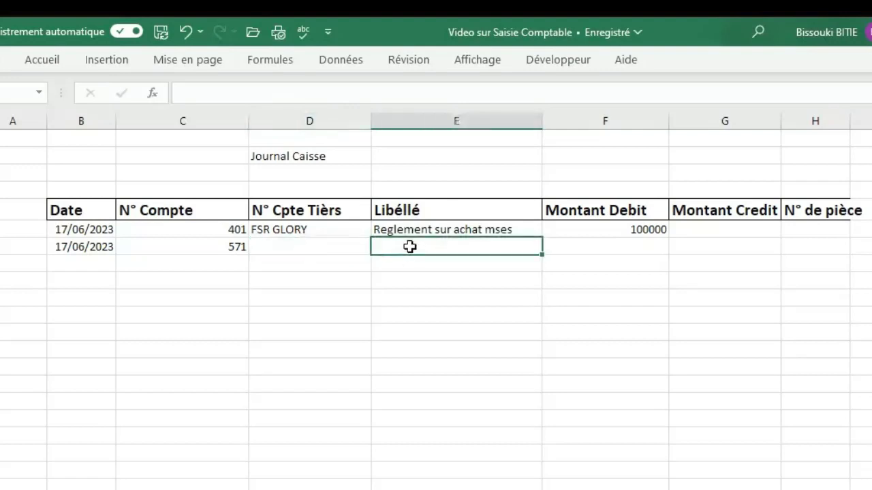
type("Cais")
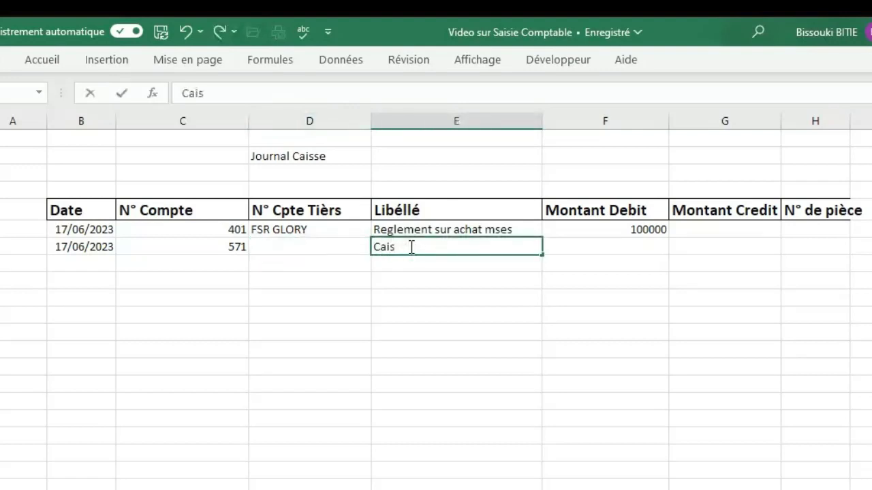
type("se/ Regleem")
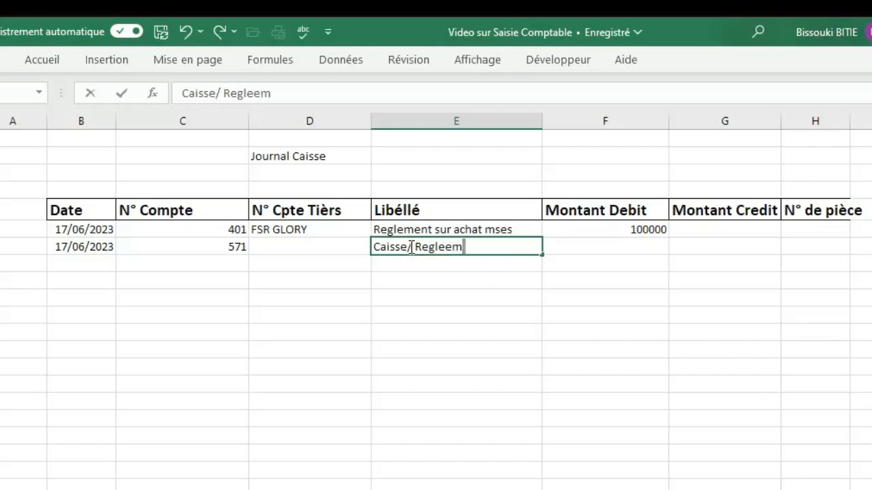
key("BackSpace")
key("BackSpace")
type("ment su")
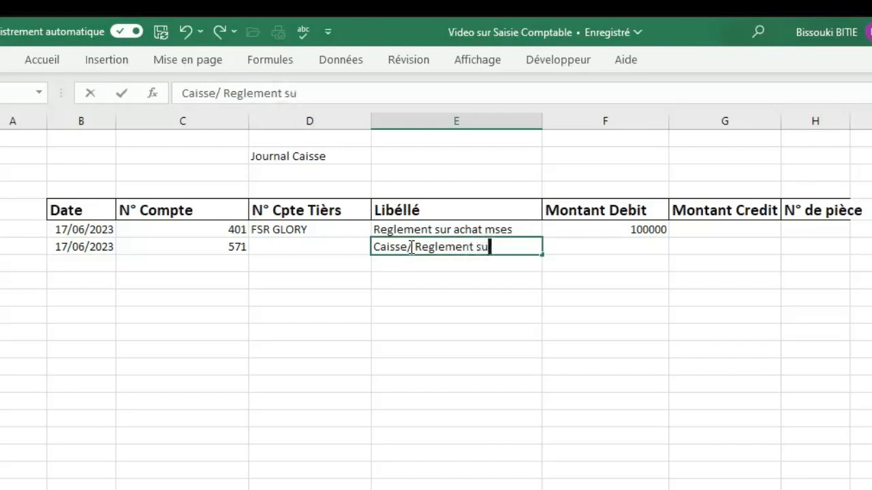
type("r acha")
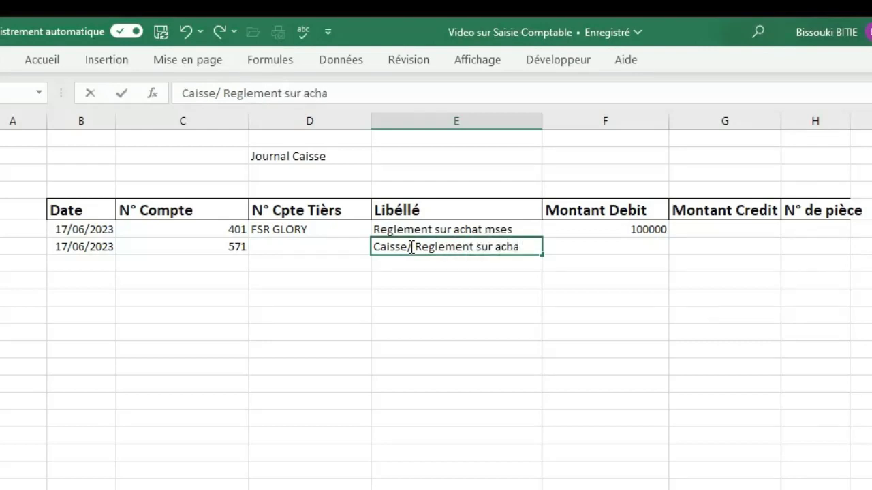
type("t mses")
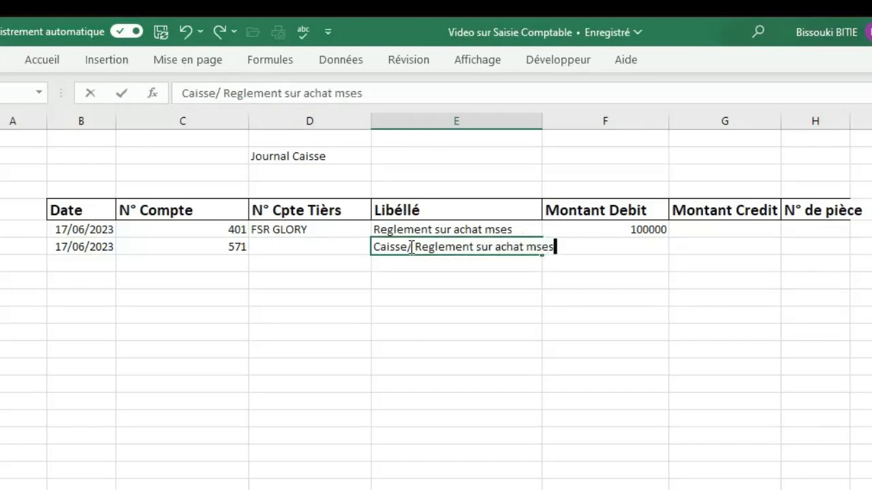
Enter a credit amount of 100000 on the second line of the cash journal, leaving its debit amount empty
key("Tab")
key("Tab")
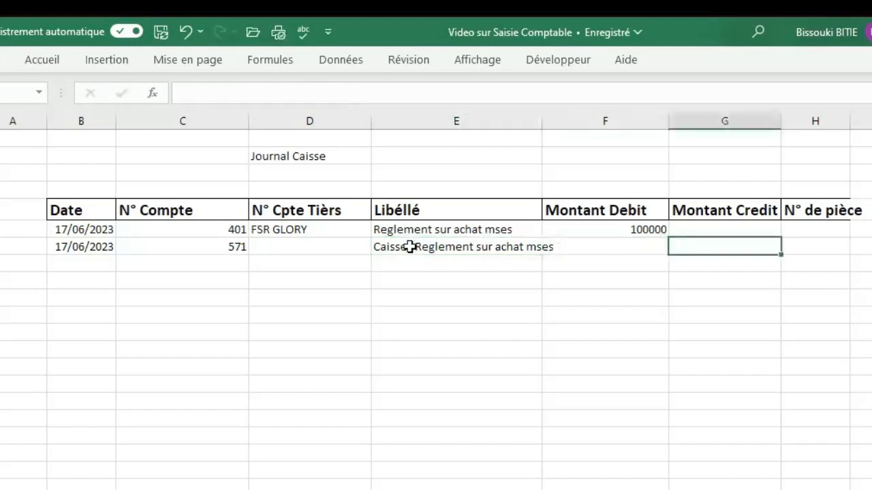
type("100")
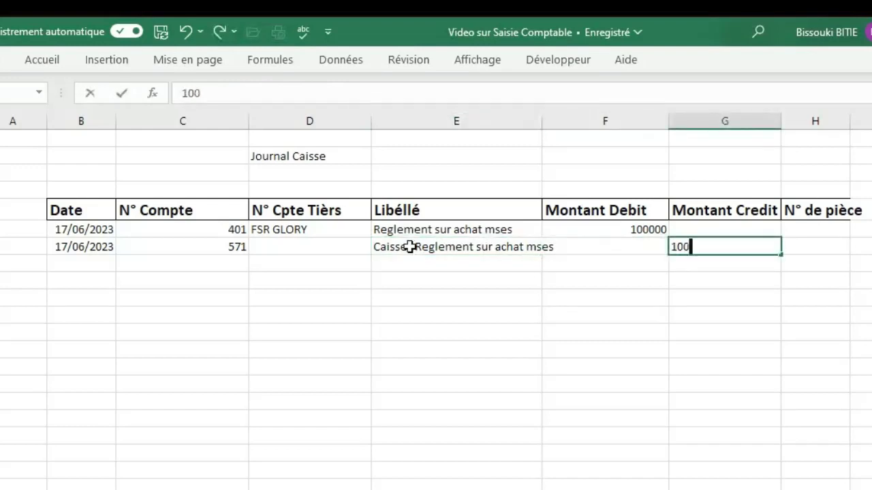
type("000")
left_click(484, 348)
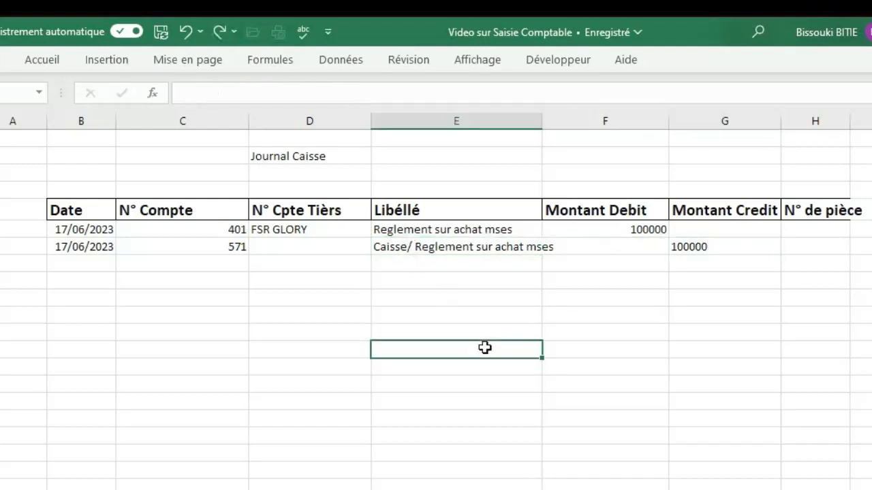
left_click(247, 438)
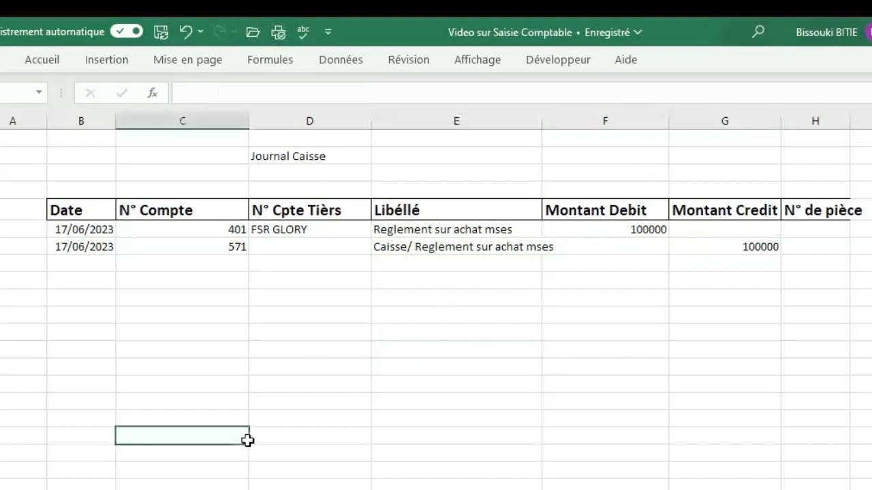
Read the statement of the 18 June credit sale of goods and bring up the sales journal
left_click(505, 426)
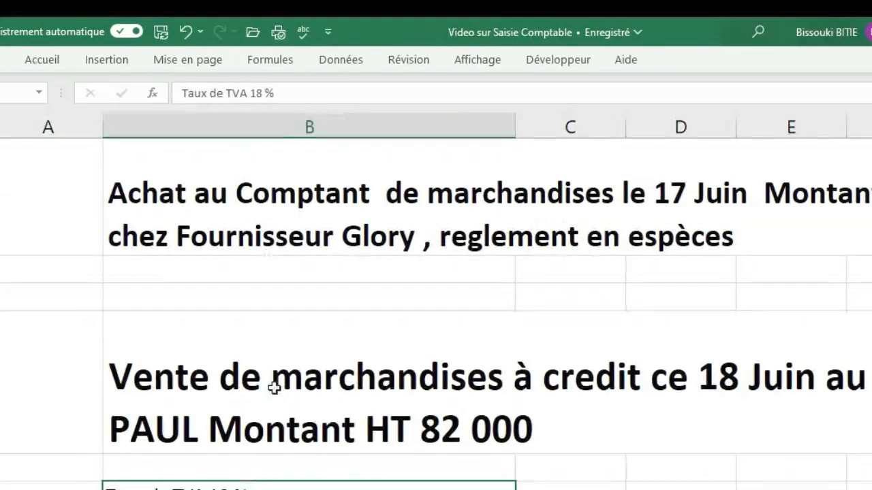
left_click(212, 417)
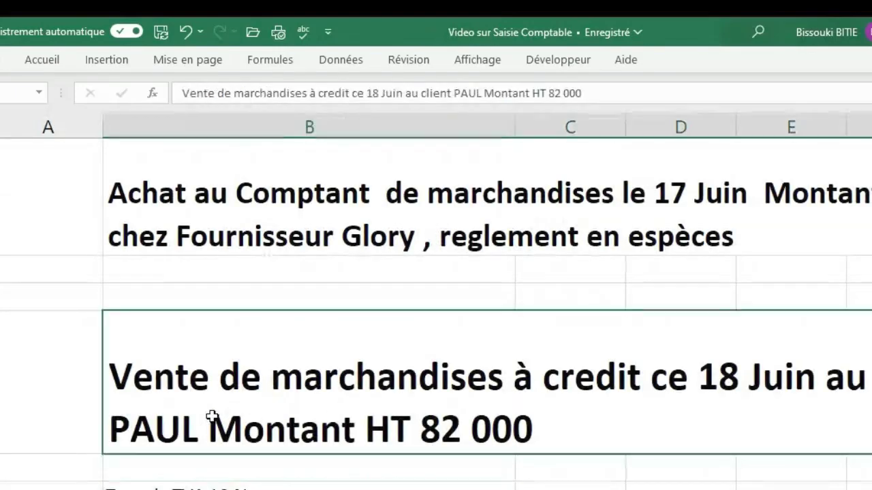
left_click(344, 486)
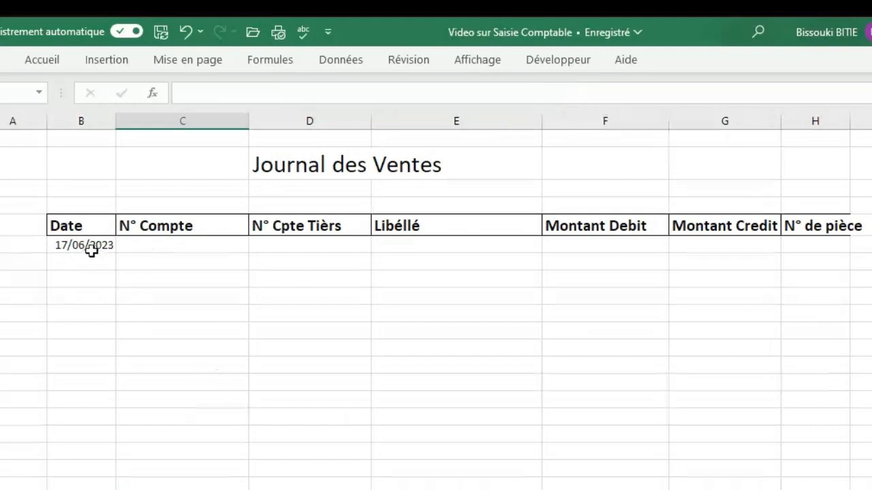
Change the first date in the sales journal to 18/06/2023
left_click(71, 245)
double_click(71, 244)
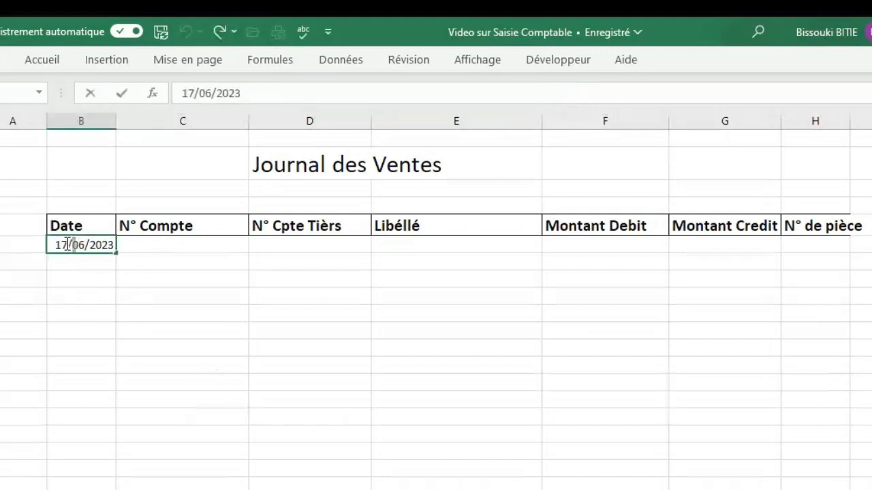
key("BackSpace")
type("8")
key("Return")
Enter account number 701 and the label "Vente mses" on the first line of the sales journal, leaving the third-party account empty
left_click(182, 251)
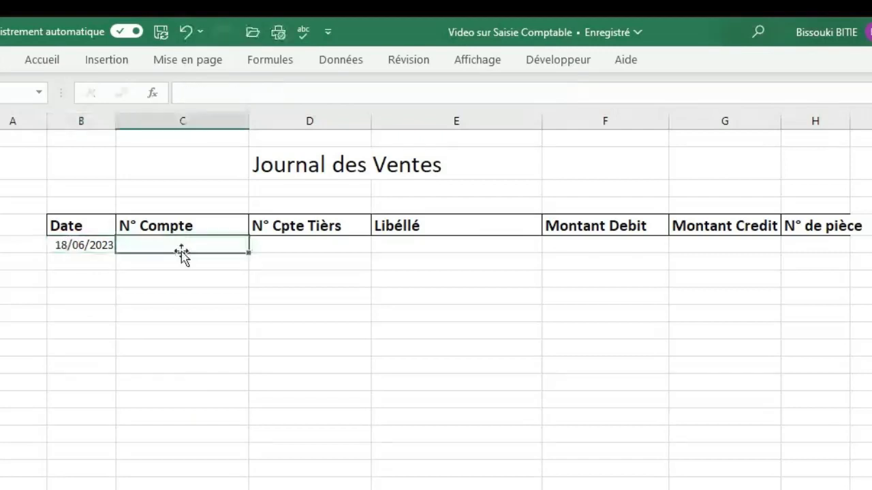
type("701")
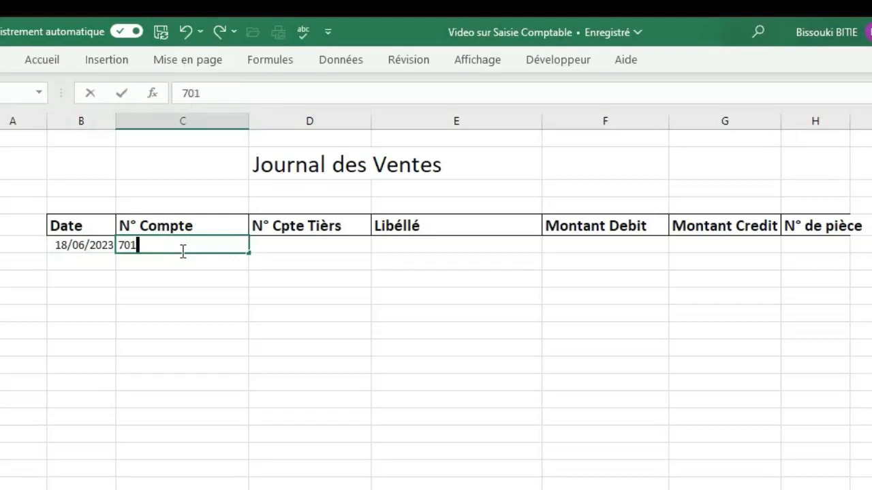
key("Tab")
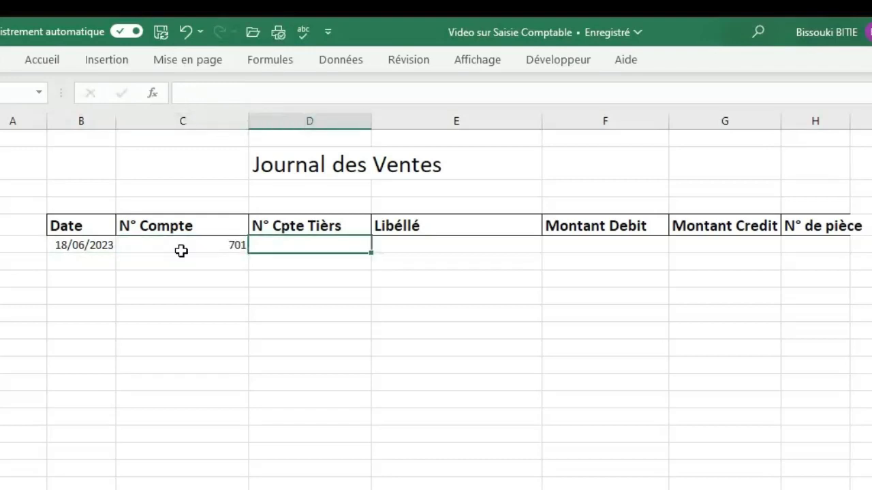
key("Tab")
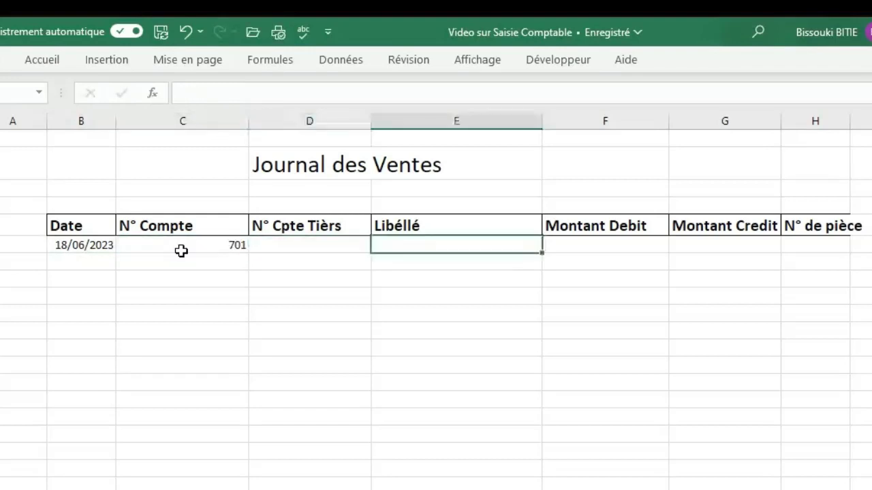
type("Vent")
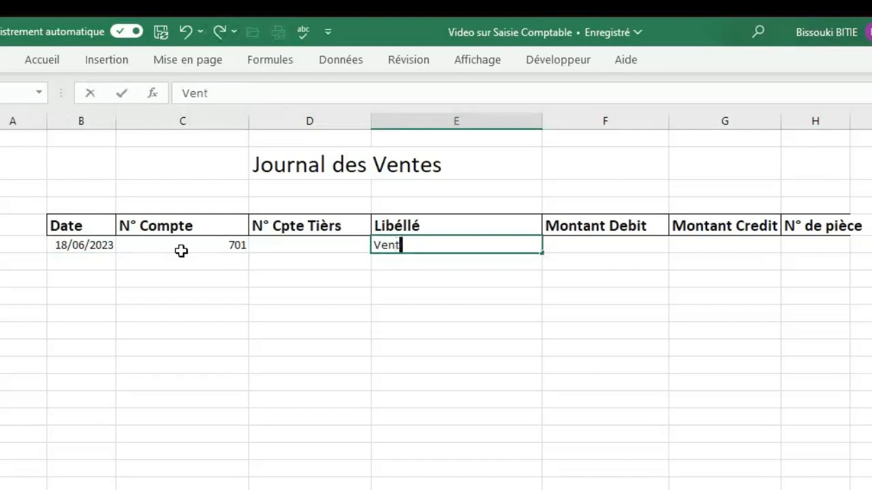
type("e msses")
key("BackSpace")
key("BackSpace")
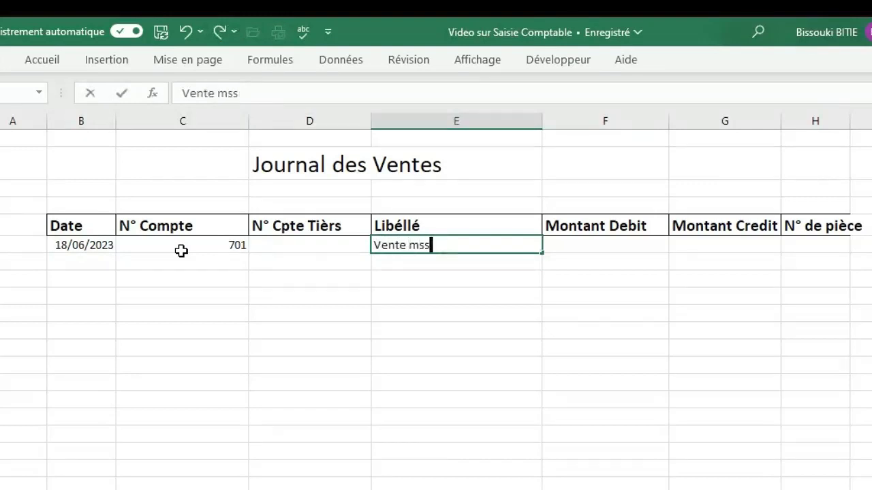
key("BackSpace")
type("es")
Enter a credit amount of 82000 on the first line of the sales journal, leaving its debit amount empty
key("Tab")
key("Tab")
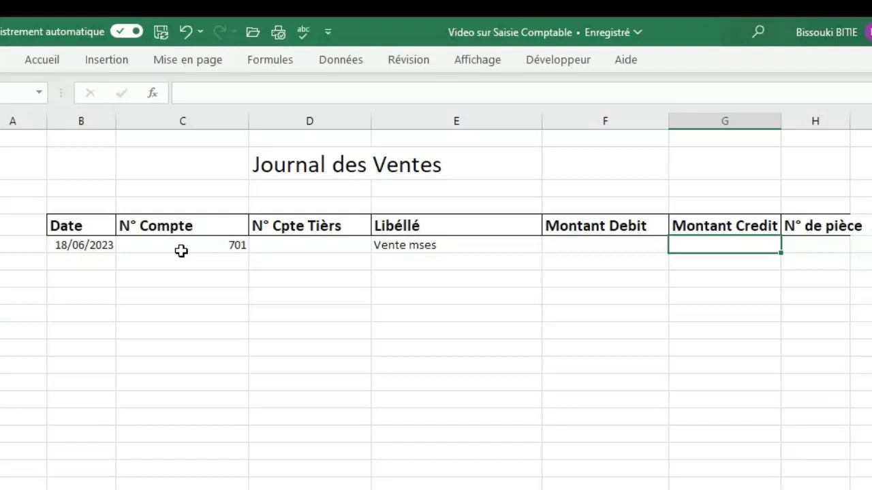
type("82")
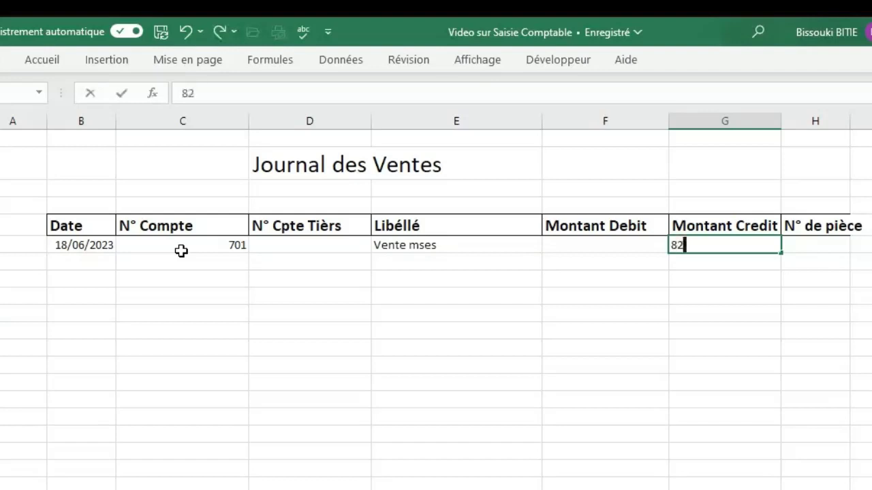
type("000")
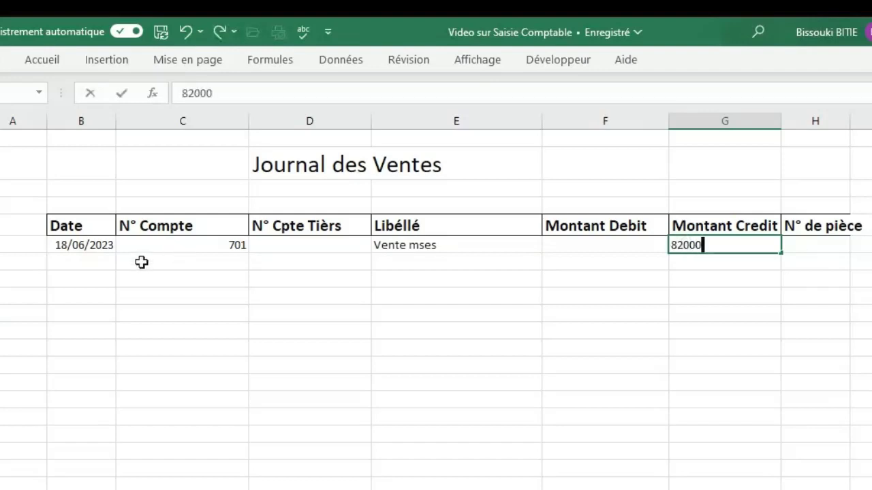
left_click(80, 266)
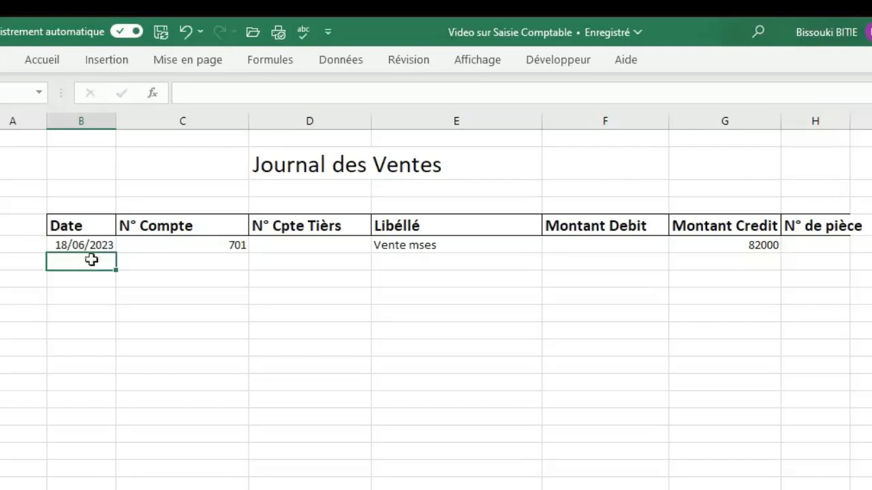
Copy the date 18/06/2023 unchanged to the second line of the sales journal, clearing the extra copy on the third line
left_click(102, 245)
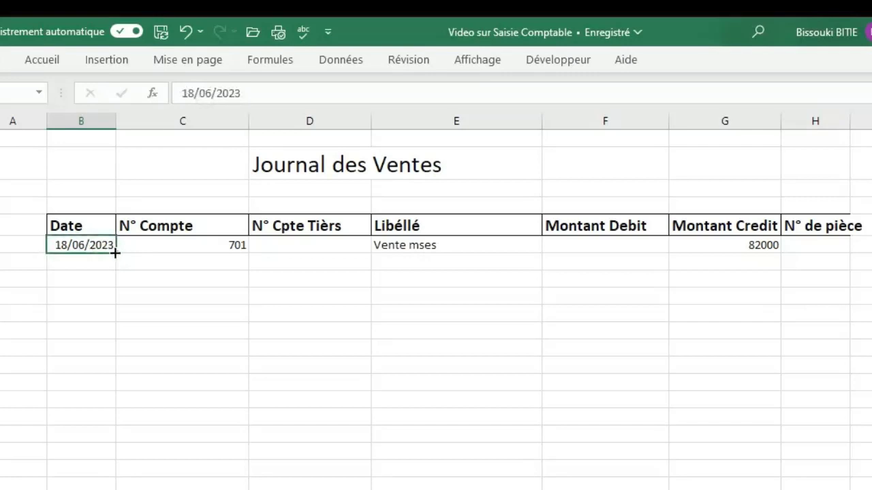
left_click_drag(116, 253, 115, 288)
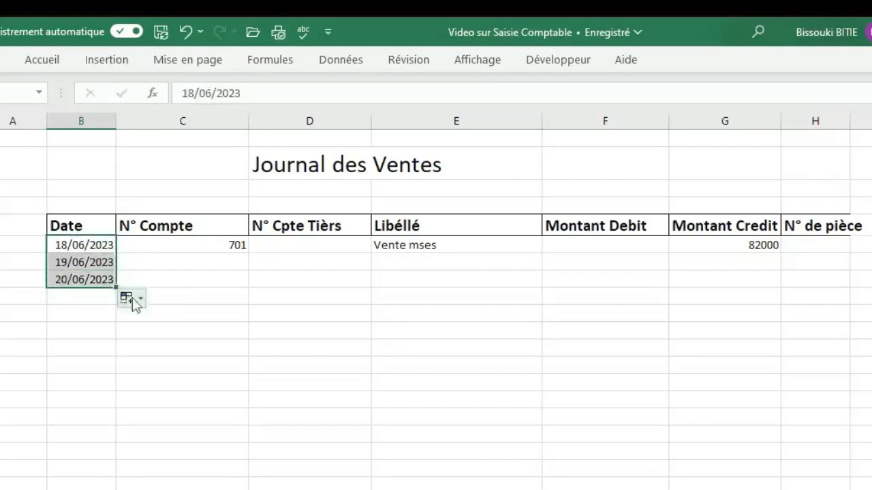
left_click(132, 298)
left_click(159, 319)
left_click(90, 279)
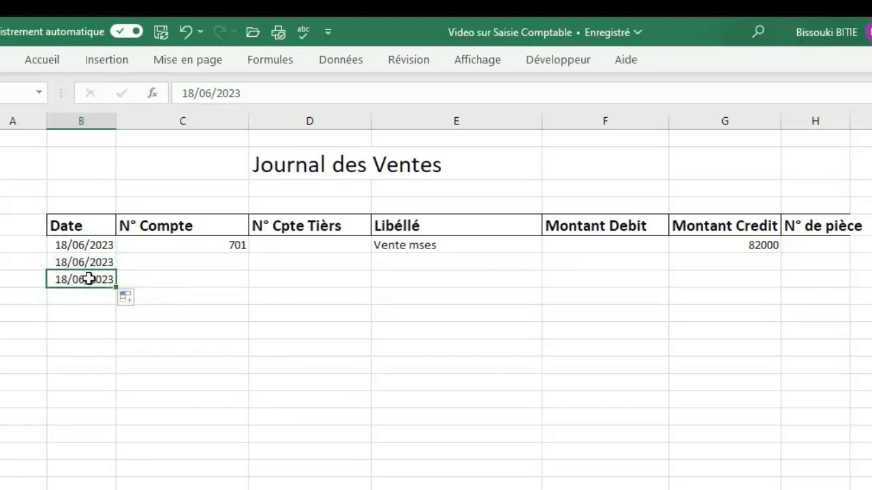
key("BackSpace")
Enter account number 4431 on the second line of the sales journal
left_click(141, 263)
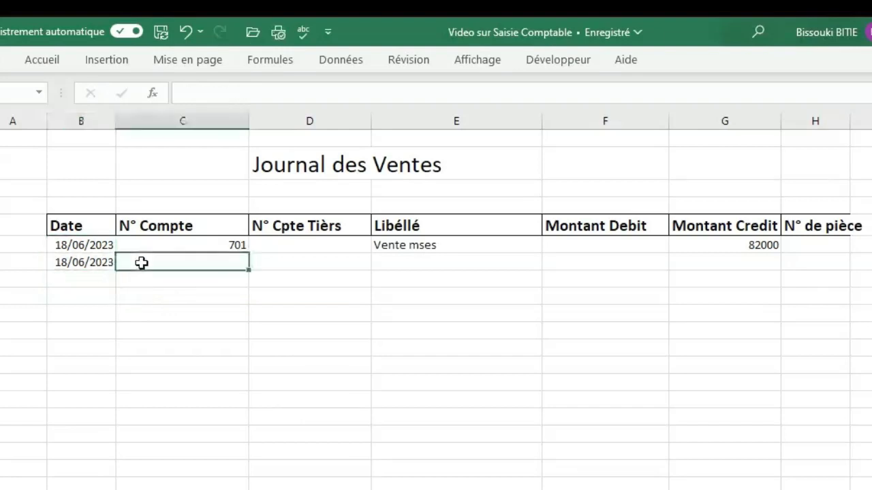
type("44")
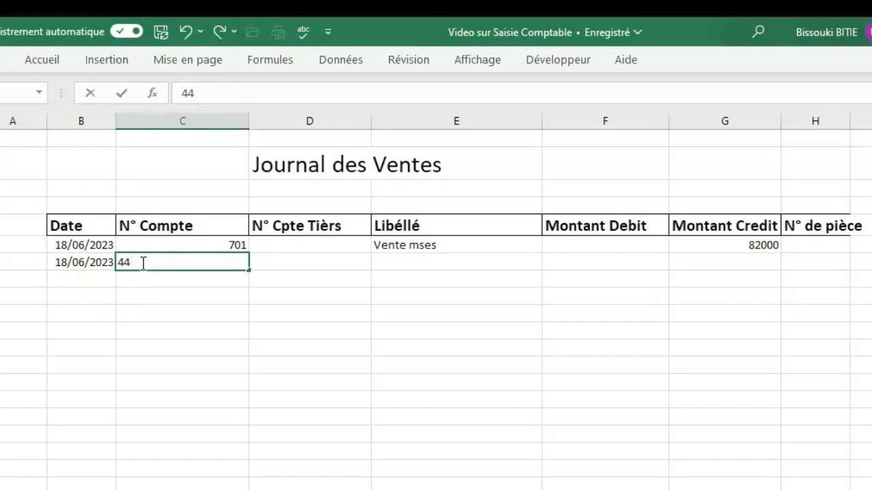
type("31")
key("Tab")
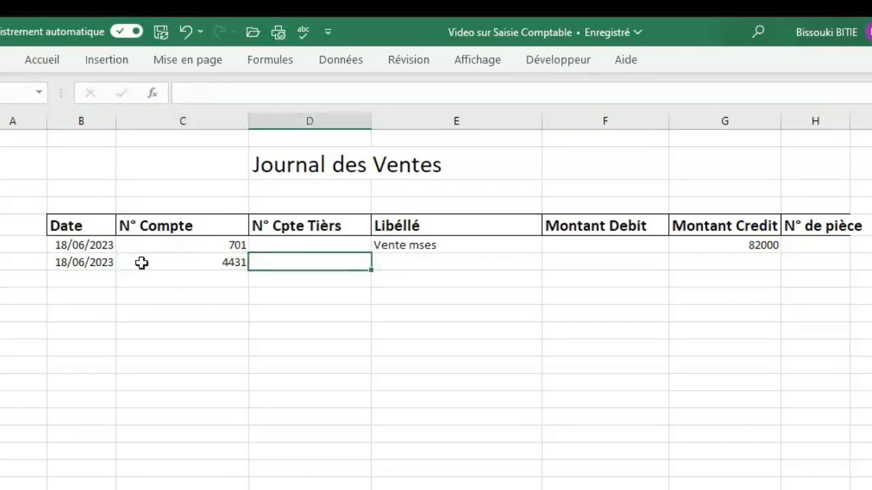
key("Tab")
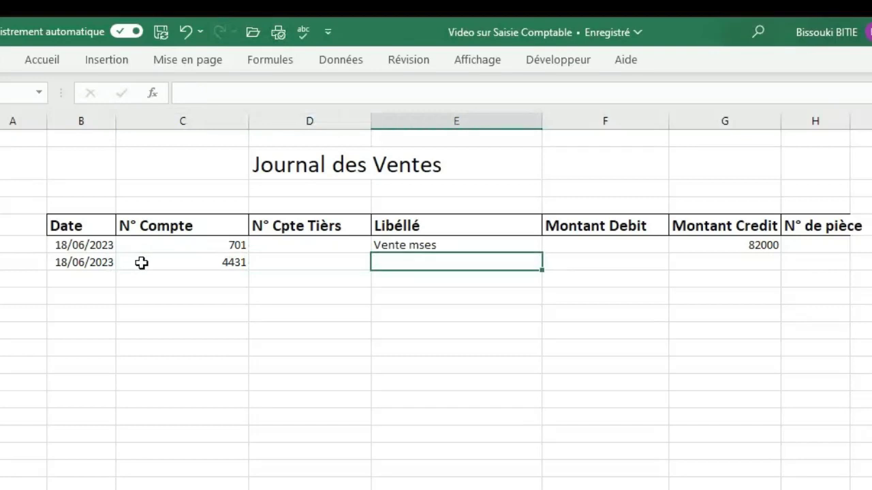
Enter the third-party account "ETAT TVA FACT" and the label "Vente mses" on the second line of the sales journal
left_click(268, 264)
type("ETE")
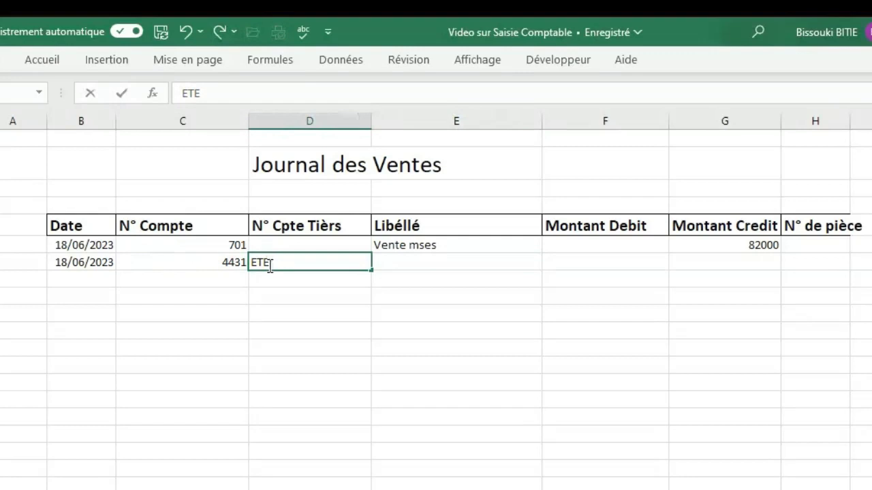
key("BackSpace")
type("AT TVA FACT")
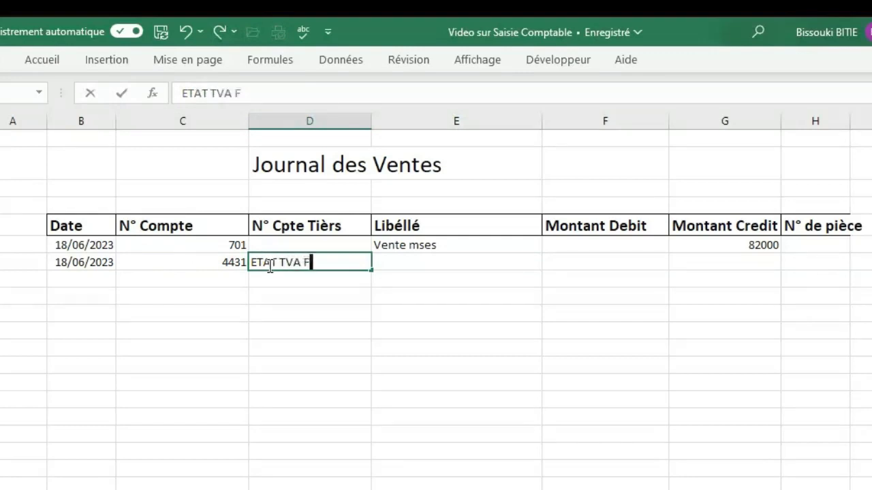
key("Tab")
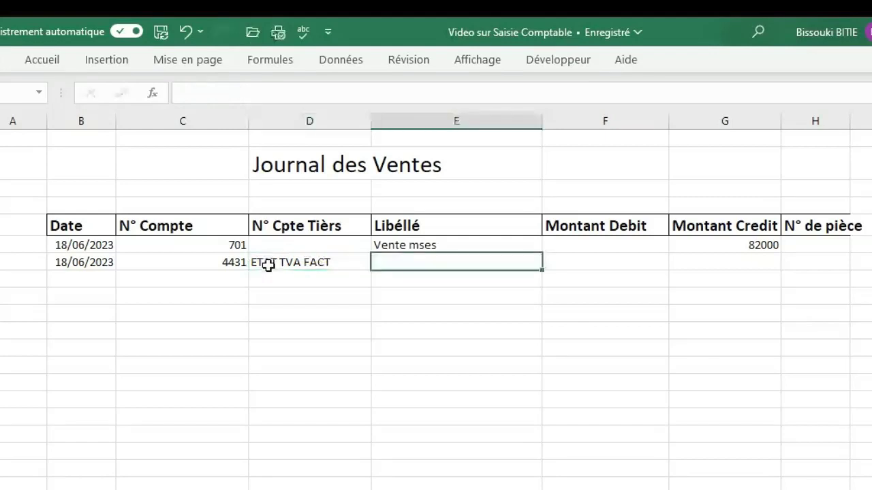
type("Vente mses")
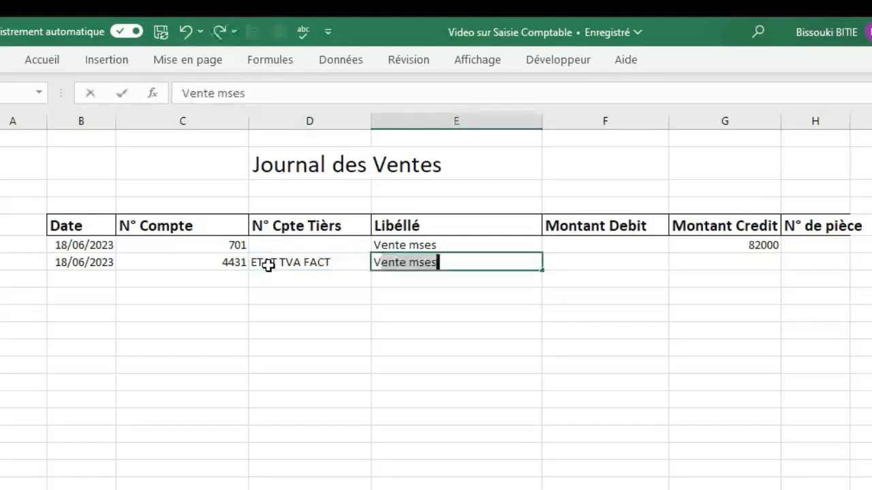
key("Tab")
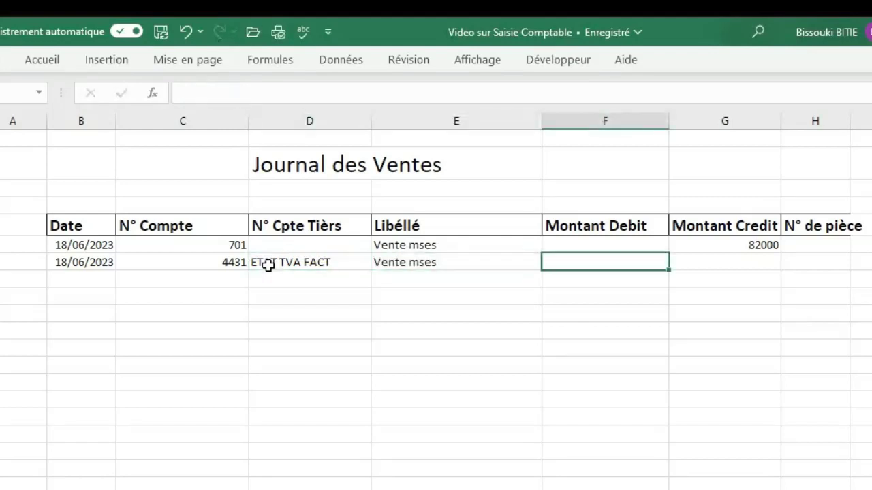
Enter a credit amount of 18000 on the second line of the sales journal, leaving its debit amount empty
key("Tab")
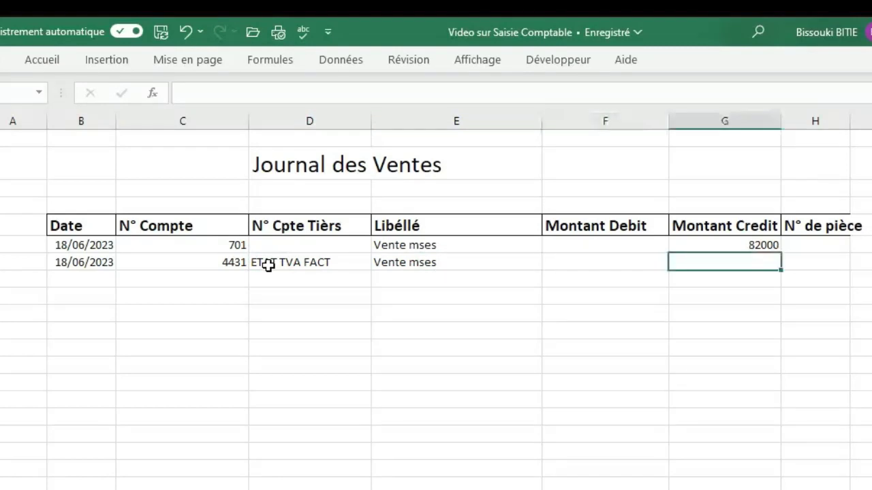
type("1")
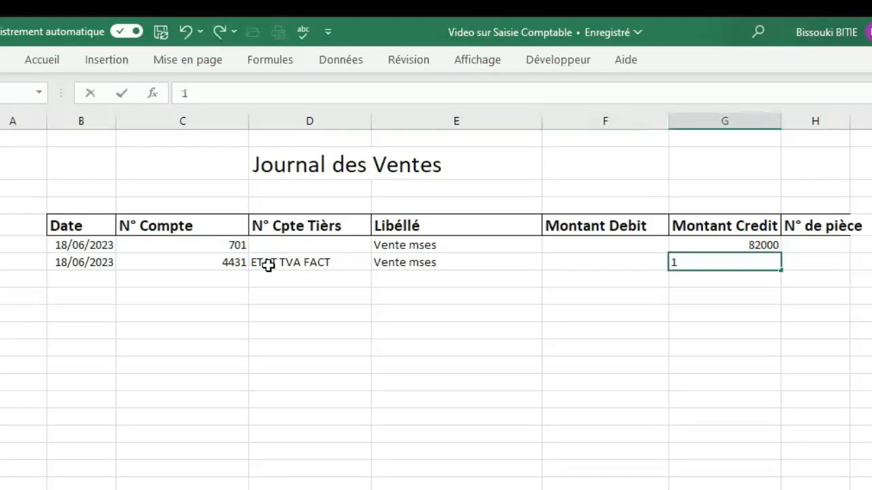
type("8000")
left_click(340, 348)
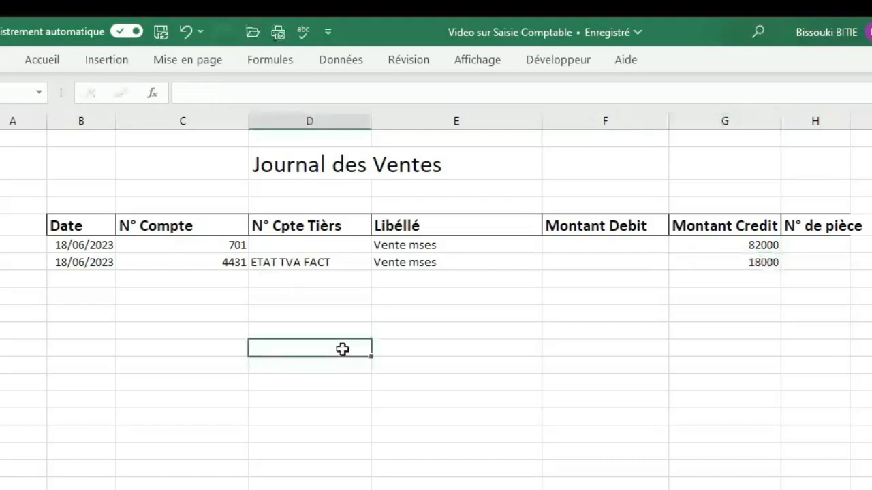
left_click(557, 379)
left_click(320, 334)
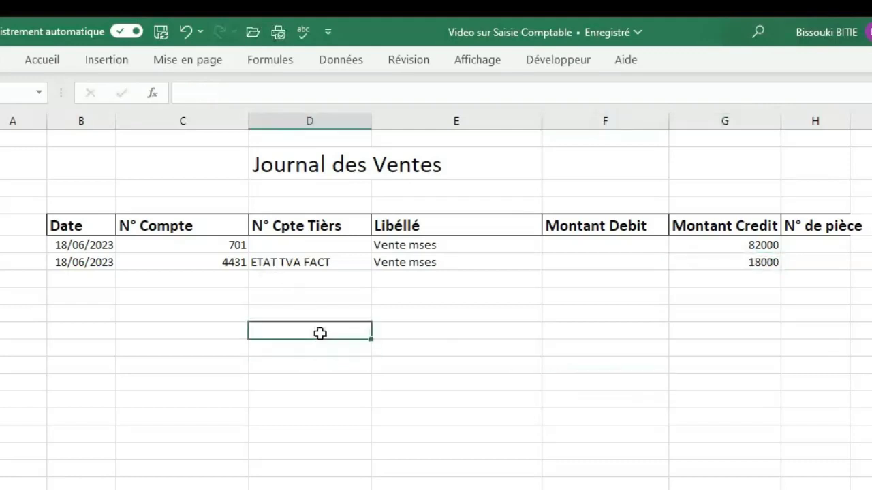
Copy the date 18/06/2023 unchanged from the second line to the third line of the sales journal
left_click(82, 281)
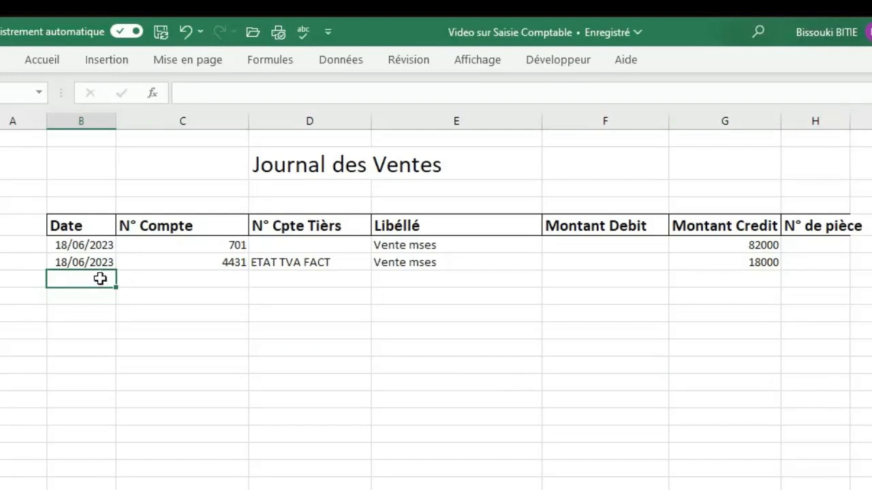
left_click(94, 265)
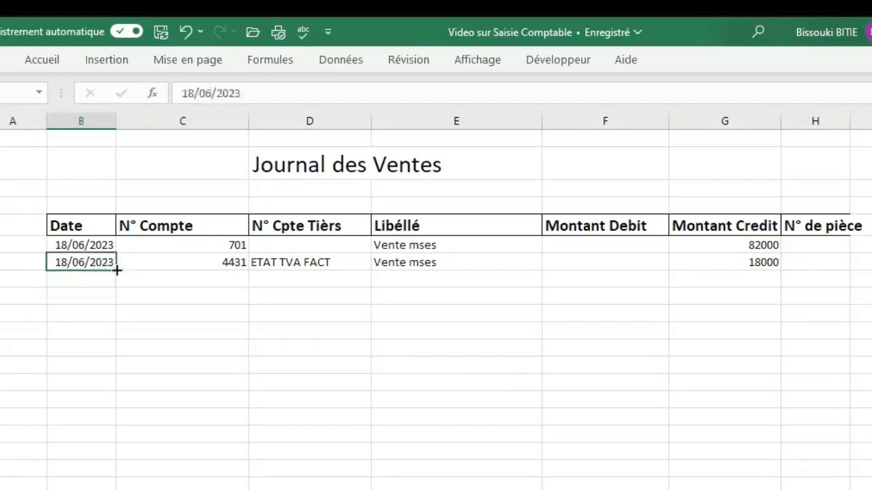
left_click_drag(117, 271, 117, 286)
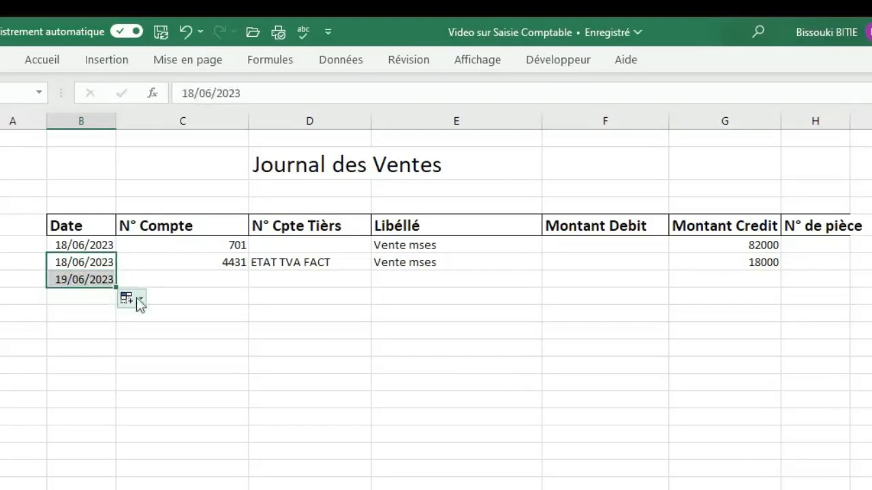
left_click(140, 302)
left_click(156, 324)
left_click(176, 288)
Enter account number 411 on the third line of the sales journal
left_click(167, 278)
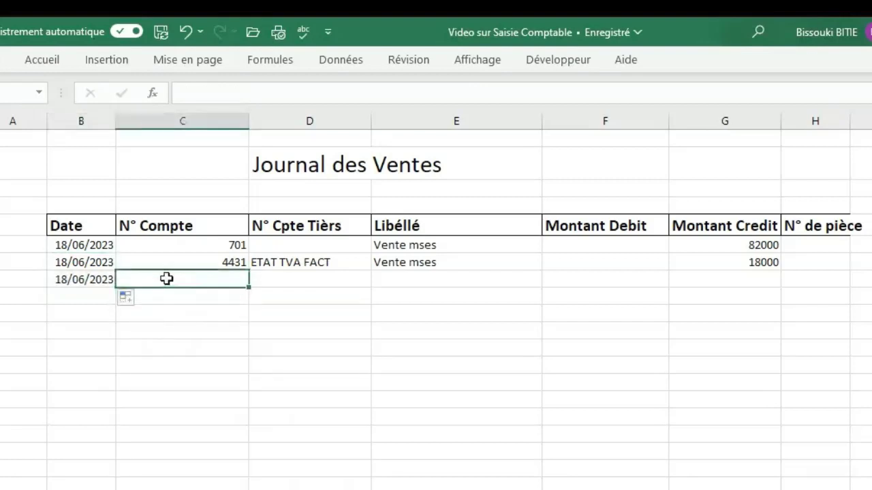
type("411")
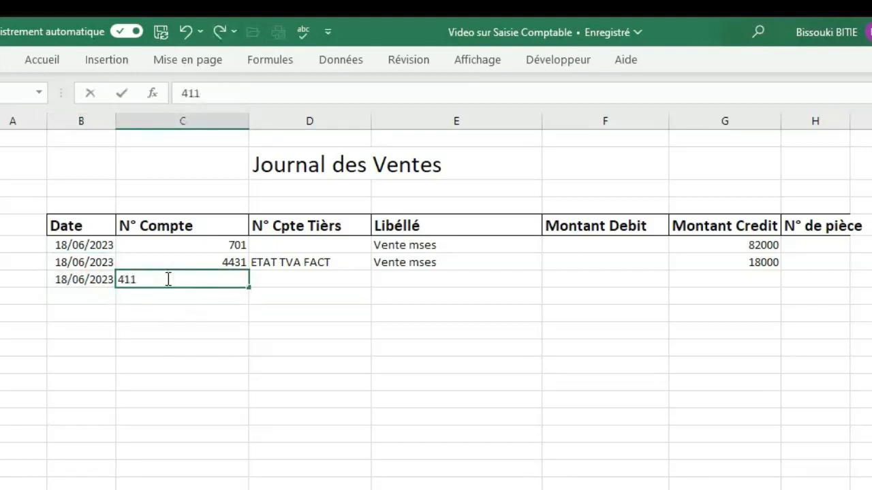
key("Tab")
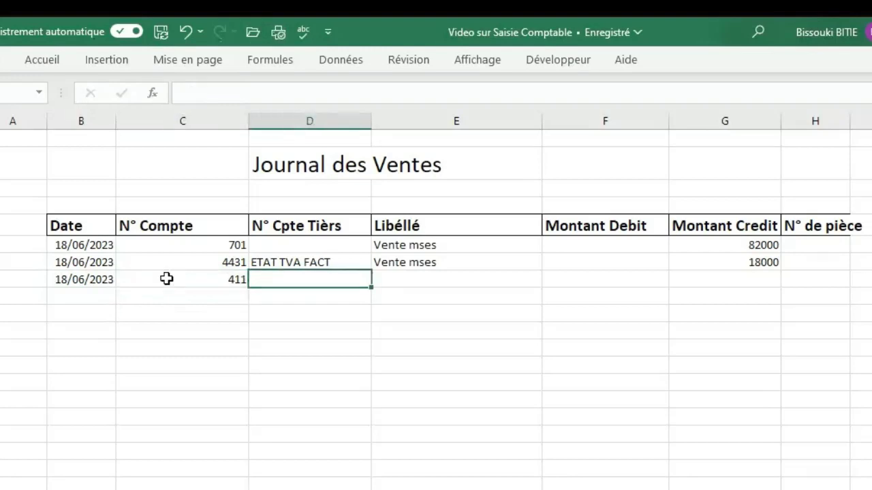
Enter the client's name as third-party account and the label "Vente mses" on the third line of the sales journal
type("C")
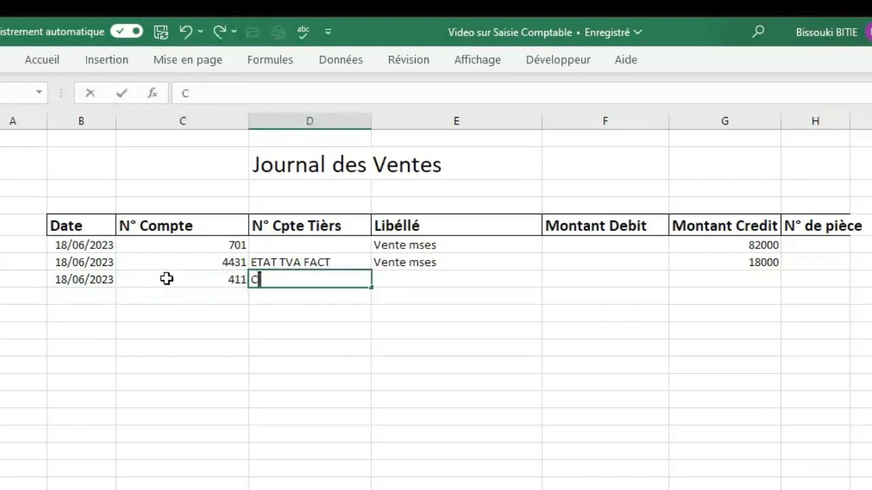
type("lient ")
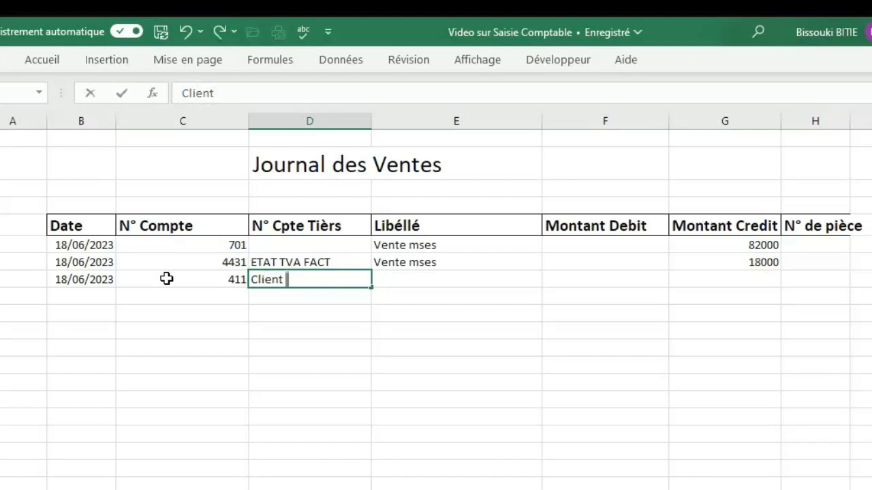
type("Paul")
key("Tab")
type("vente mses")
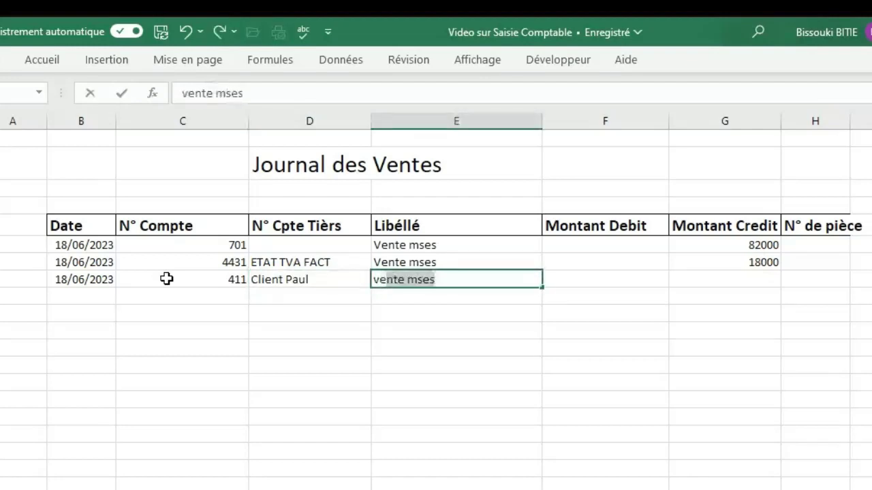
key("Tab")
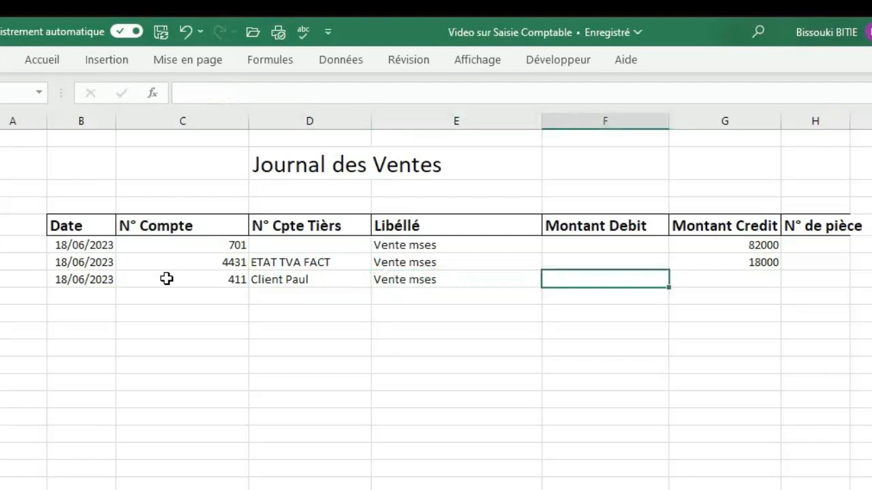
Enter a debit amount of 100000 on the third line of the sales journal
type("100")
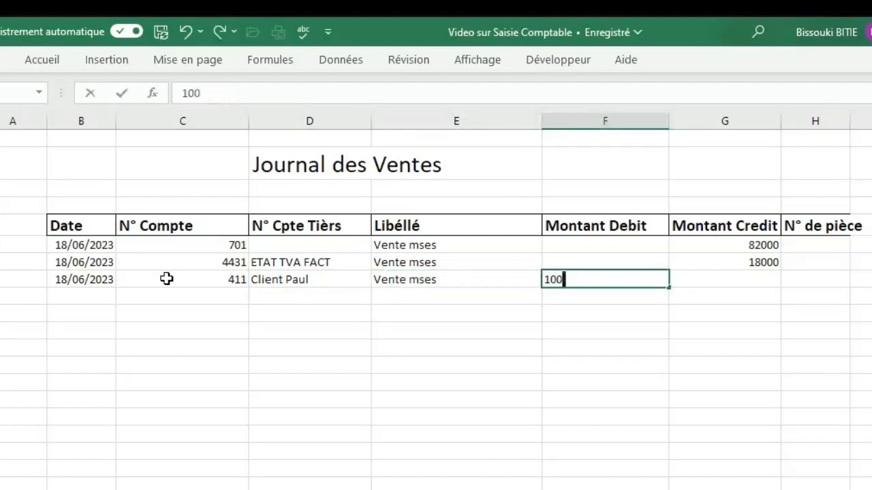
type("000")
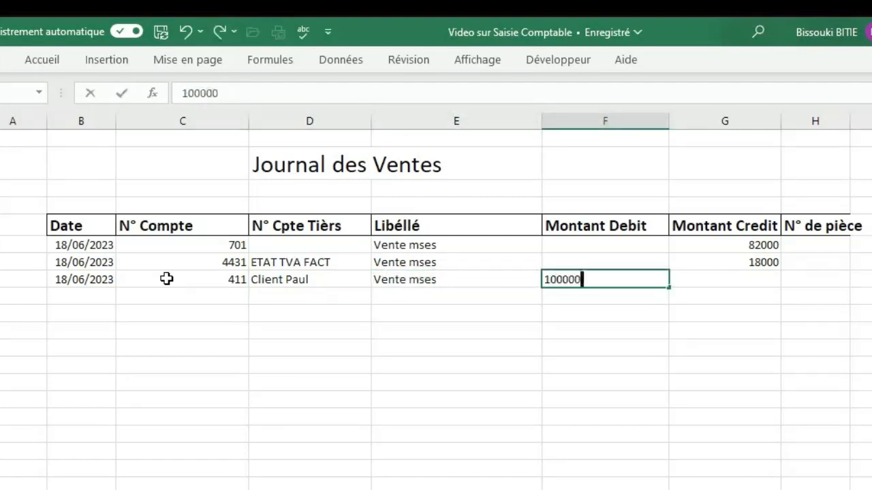
left_click(262, 404)
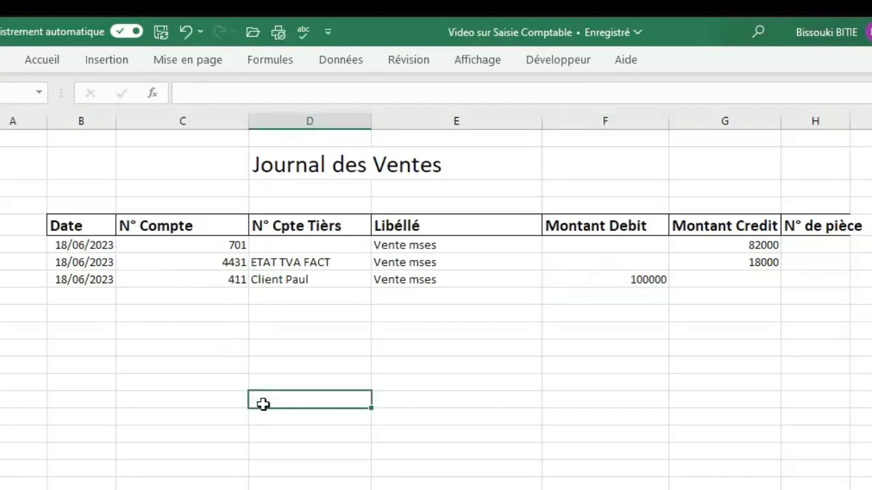
Enter document number 2 on the first line of the sales journal and copy it unchanged to the other two lines
left_click(799, 240)
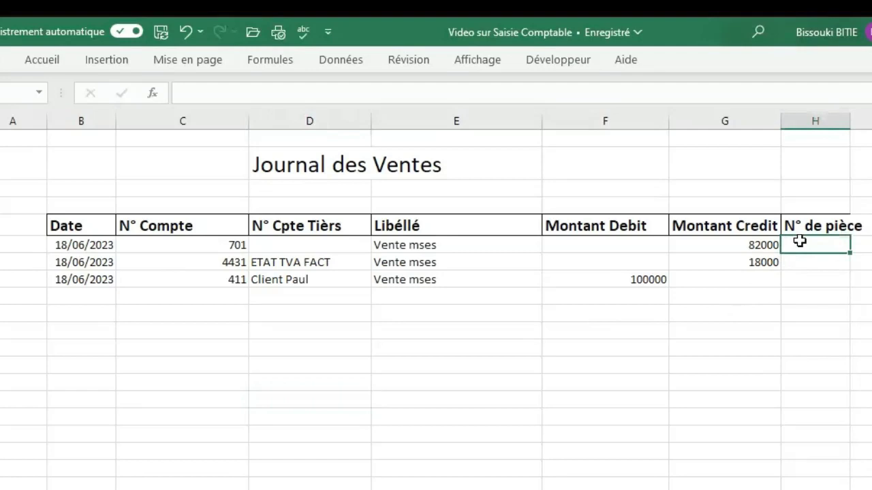
type("022")
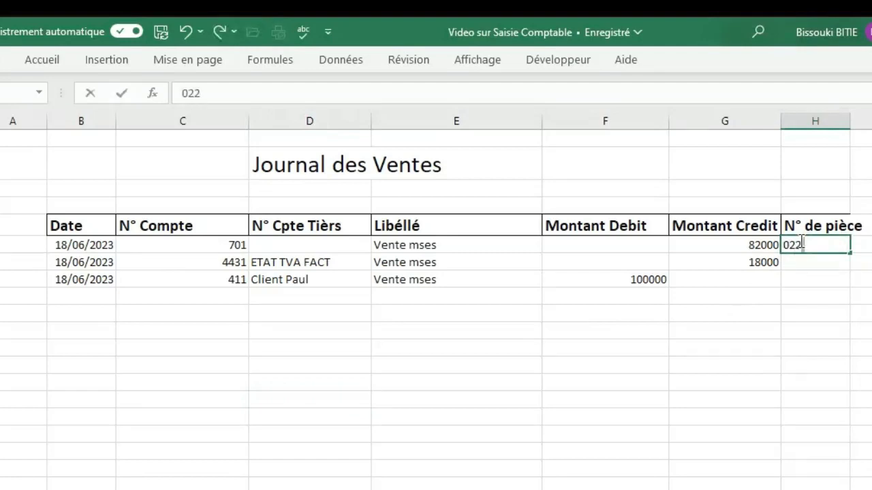
key("BackSpace")
key("Return")
left_click(806, 242)
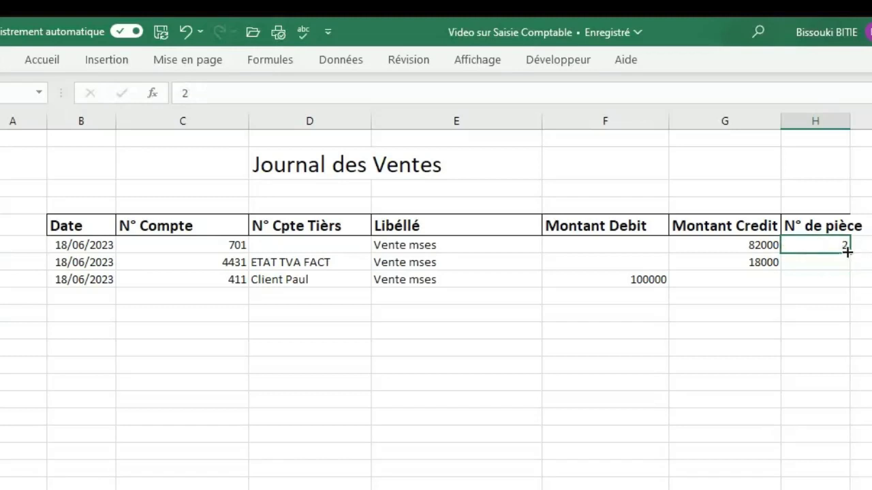
left_click_drag(849, 253, 847, 284)
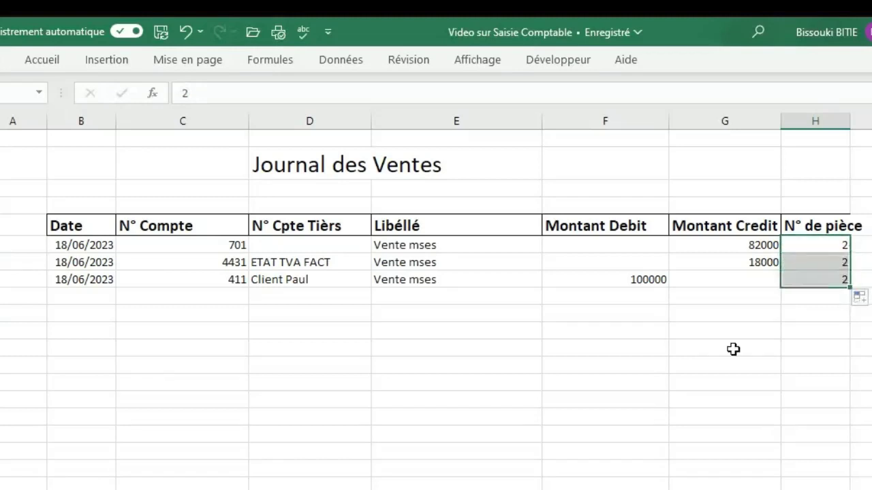
left_click(663, 366)
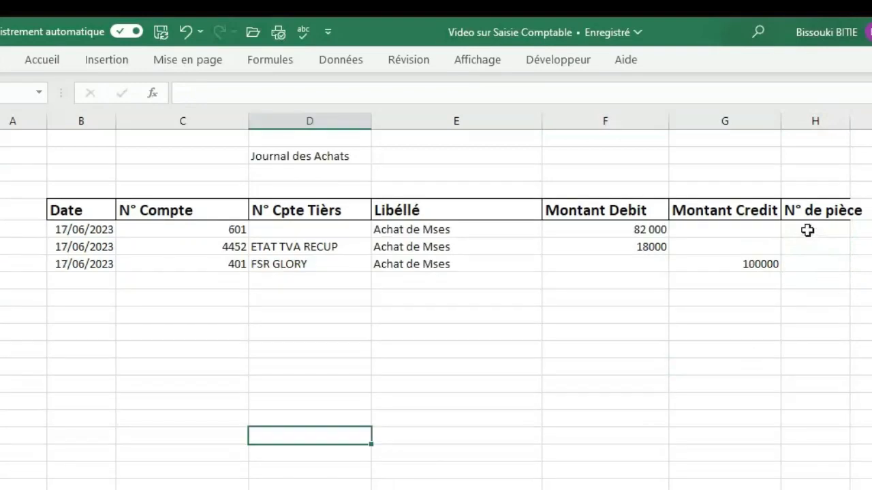
left_click(807, 230)
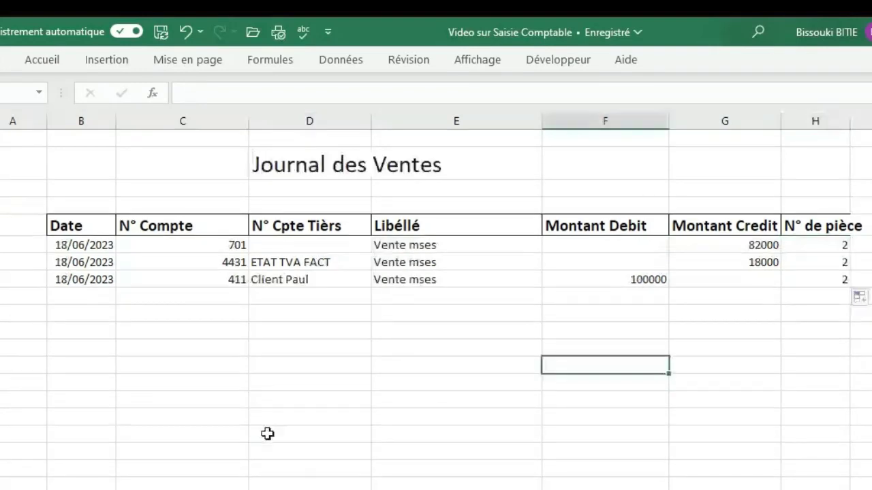
left_click(267, 433)
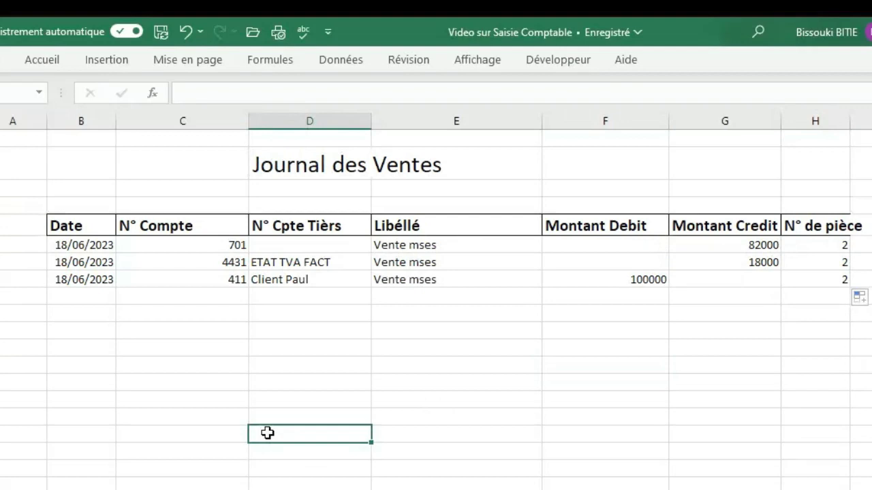